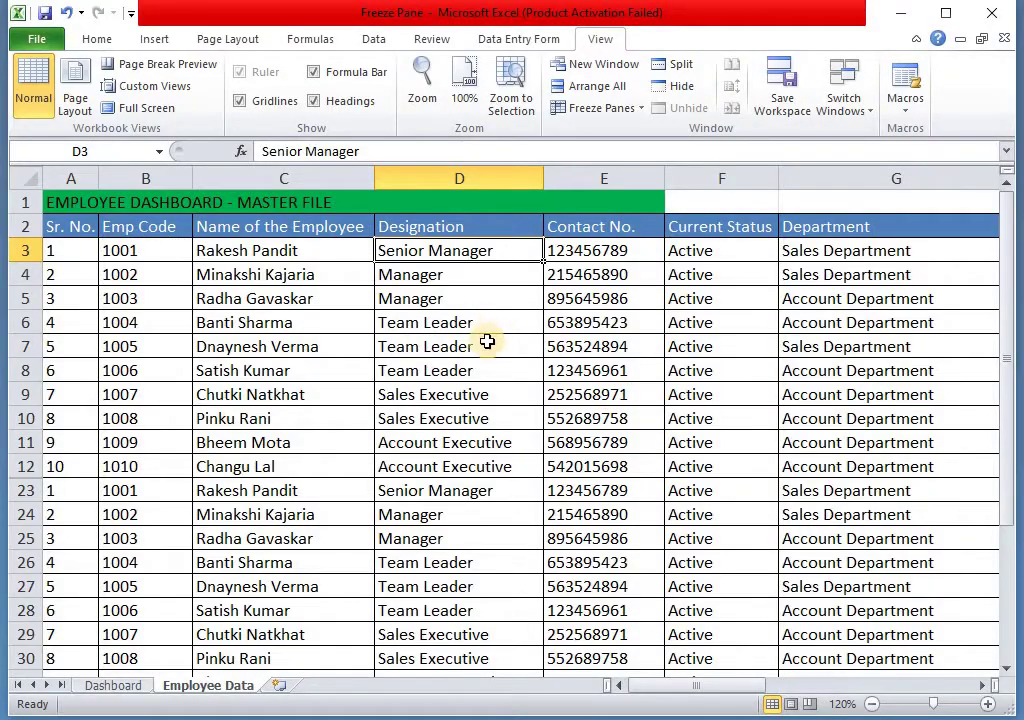
Select cell E6 and look through the Freeze Panes options without applying one
click(566, 322)
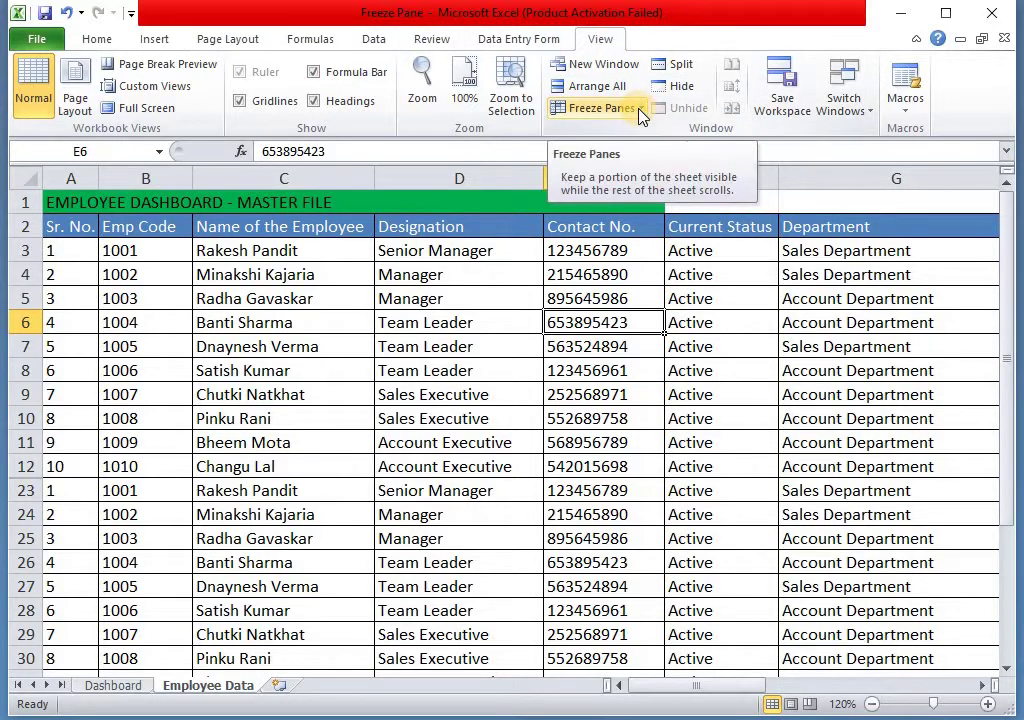
click(640, 110)
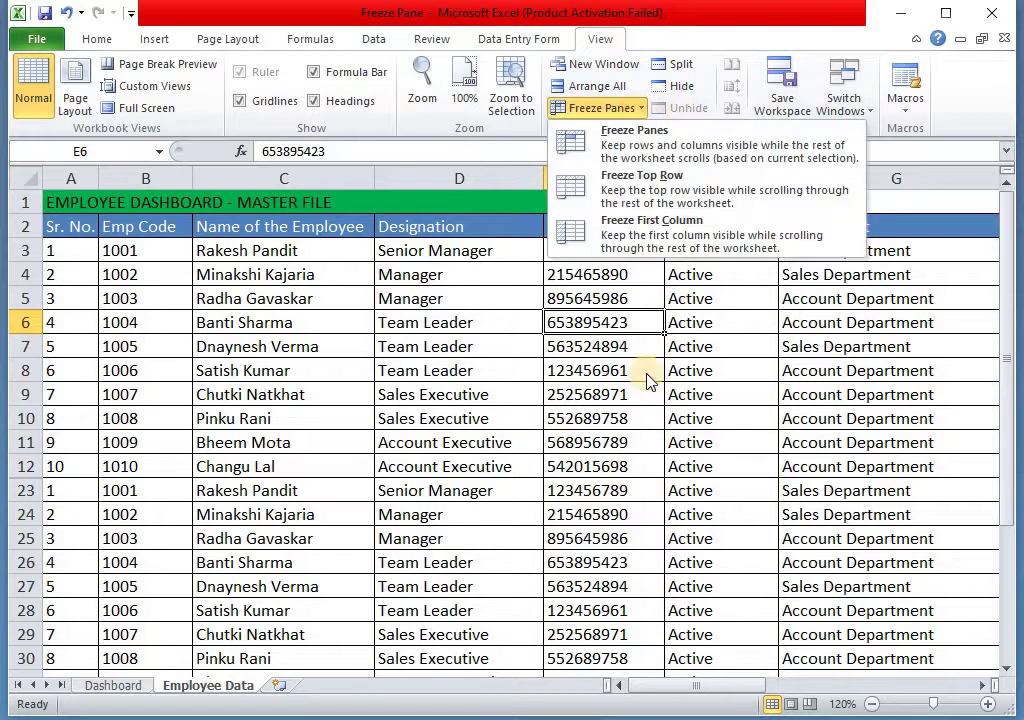
click(617, 220)
click(632, 112)
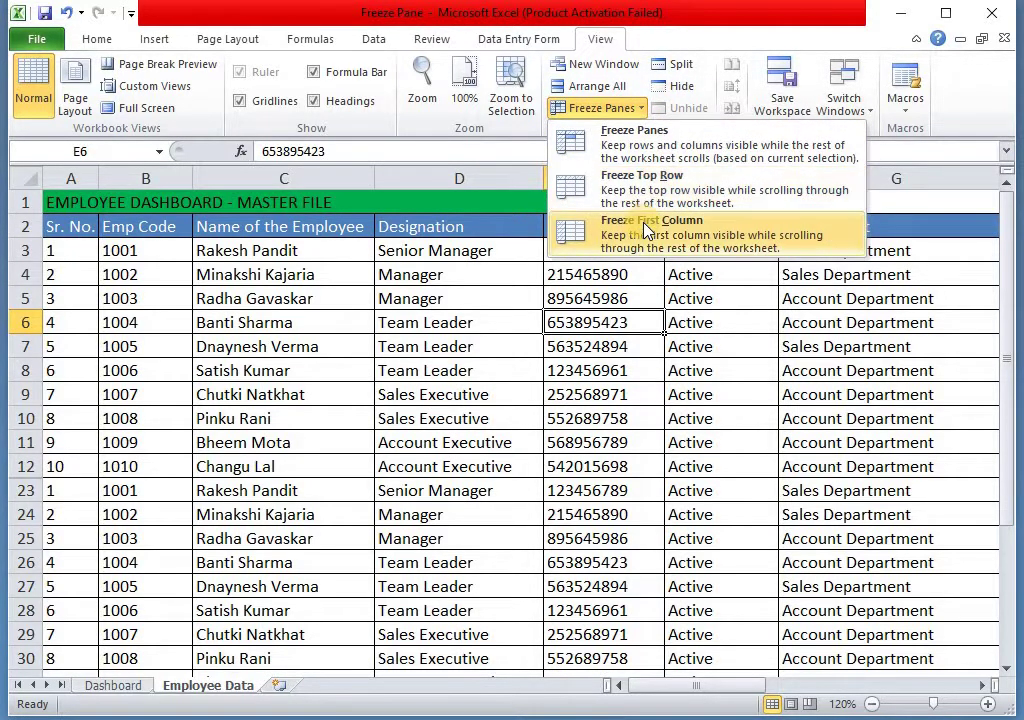
click(455, 290)
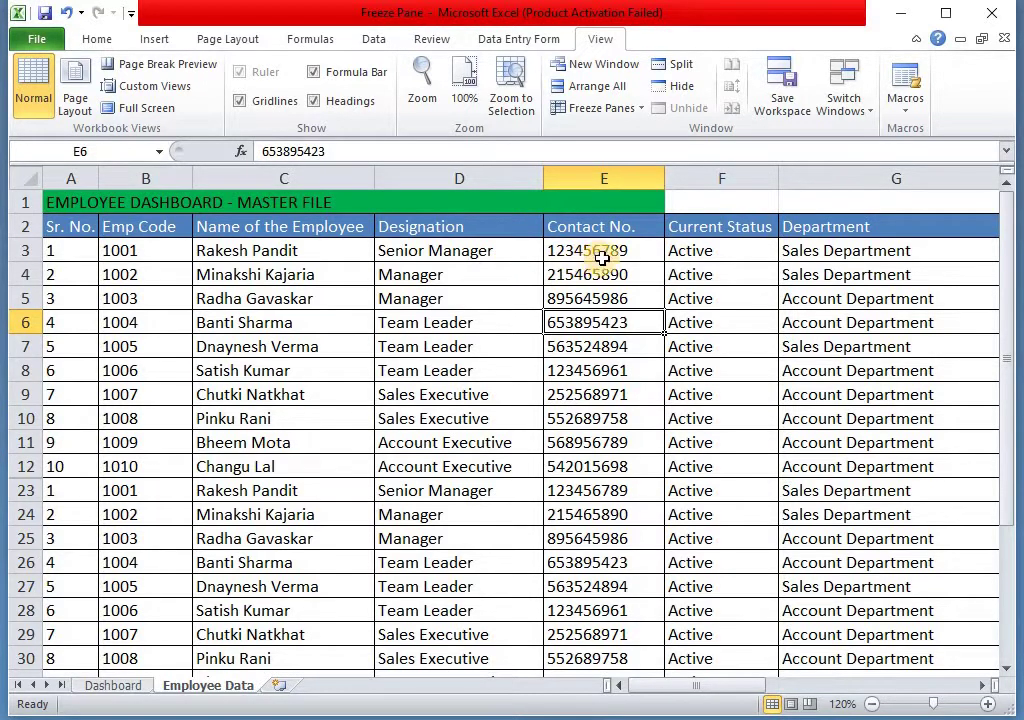
Move along row 3 to cell C3 and check the freeze options again without applying one
click(470, 252)
key(Left)
key(Left)
key(Left)
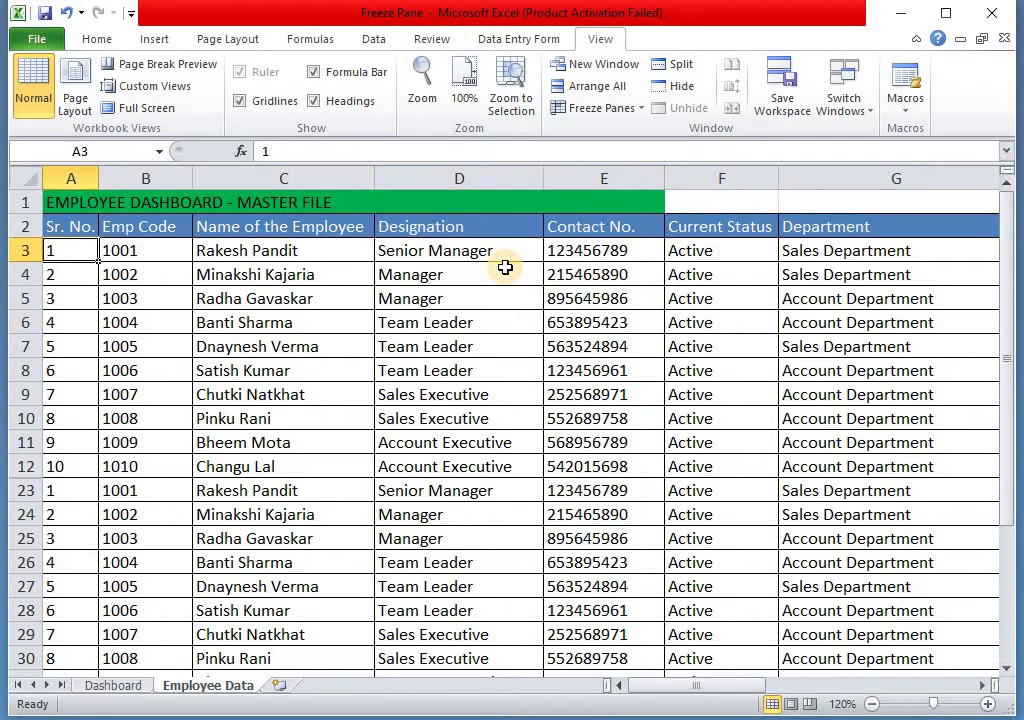
key(Right)
key(Right)
key(Right)
key(Right)
key(Right)
key(Right)
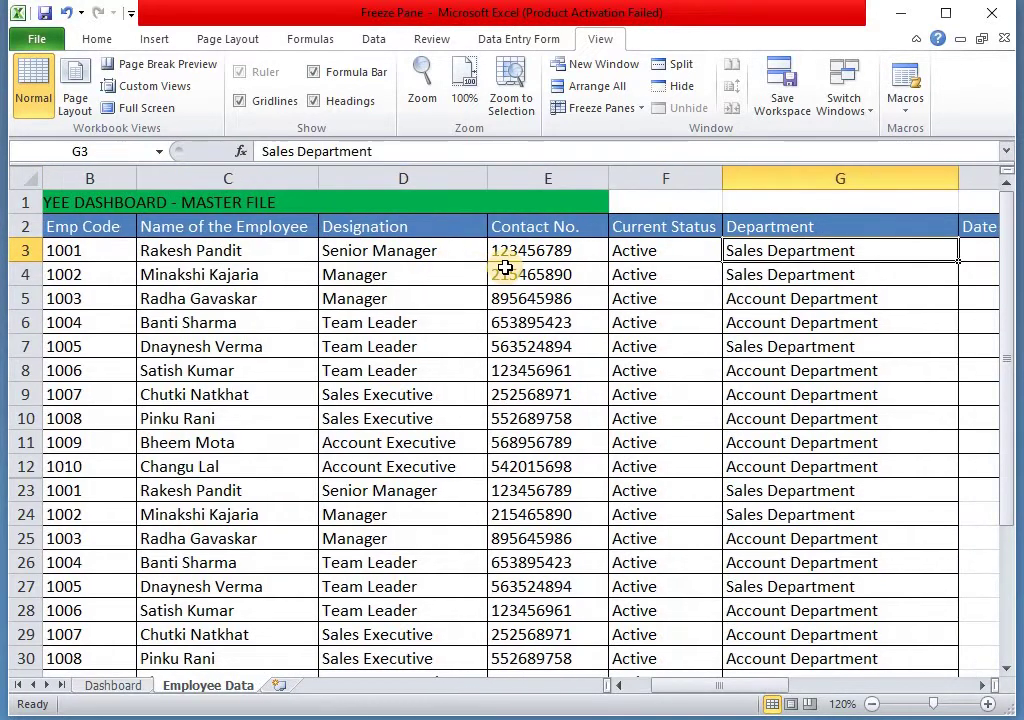
key(Home)
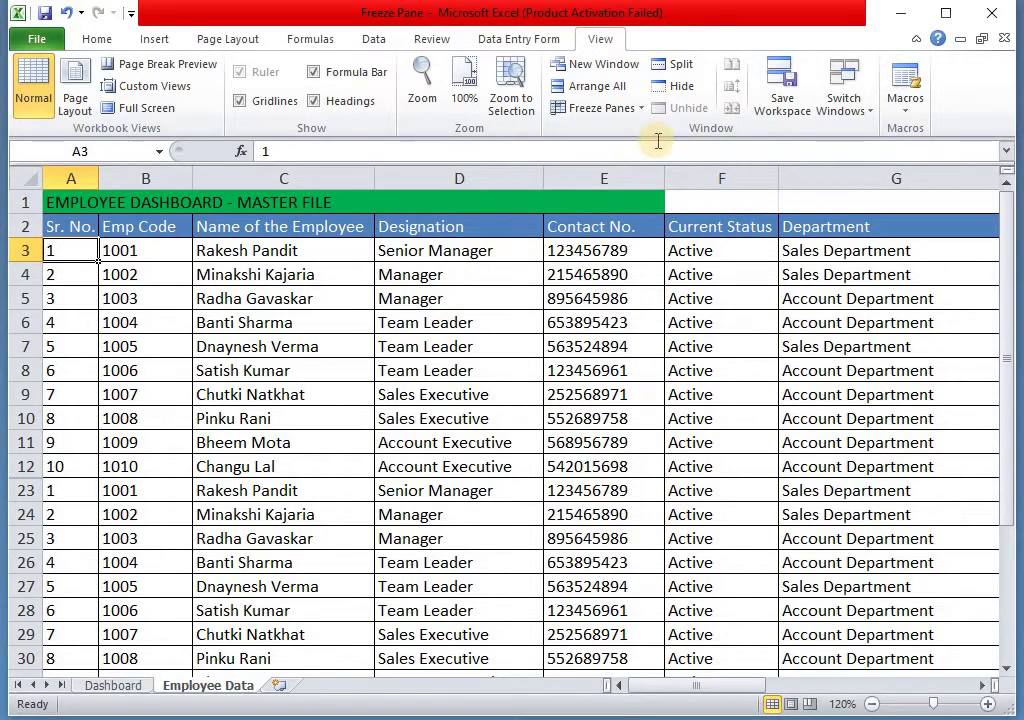
click(354, 257)
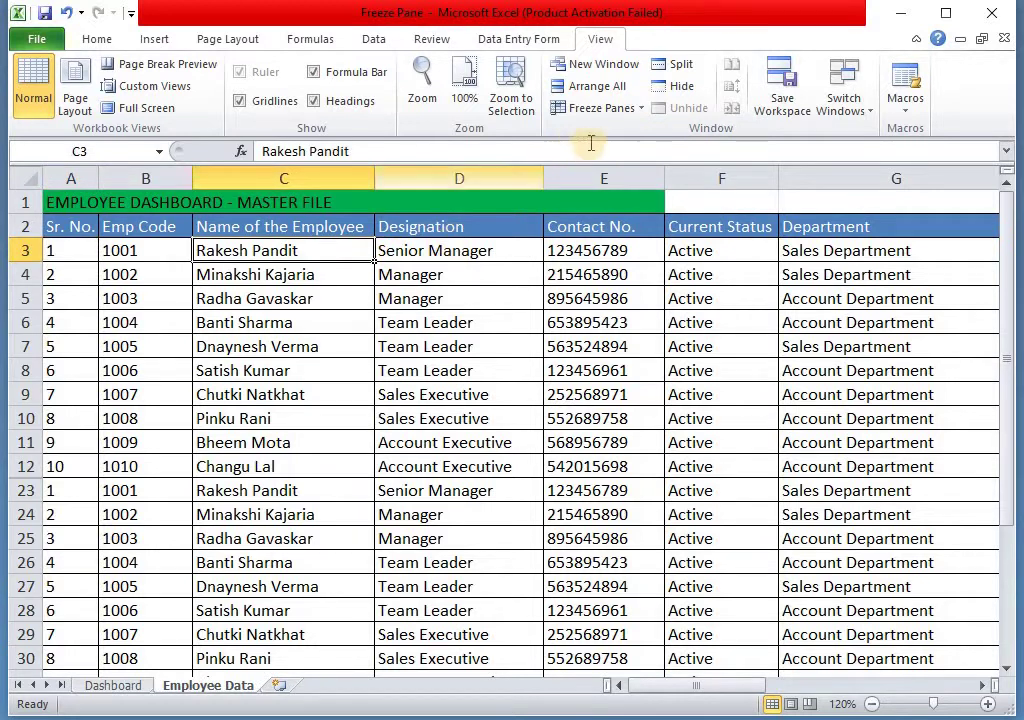
click(638, 108)
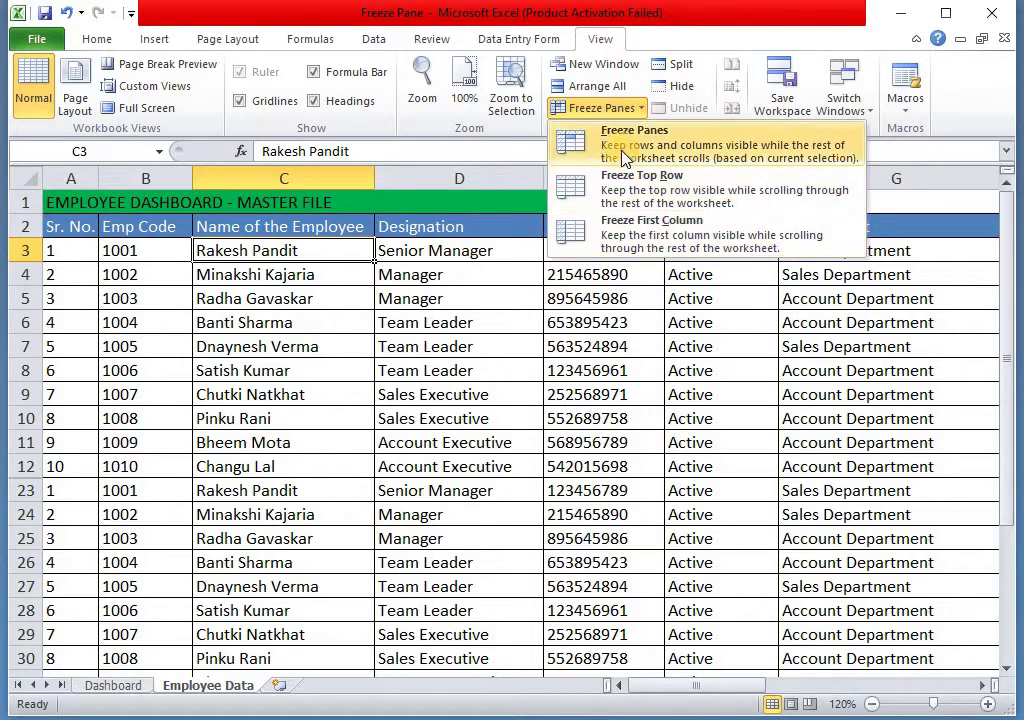
click(295, 266)
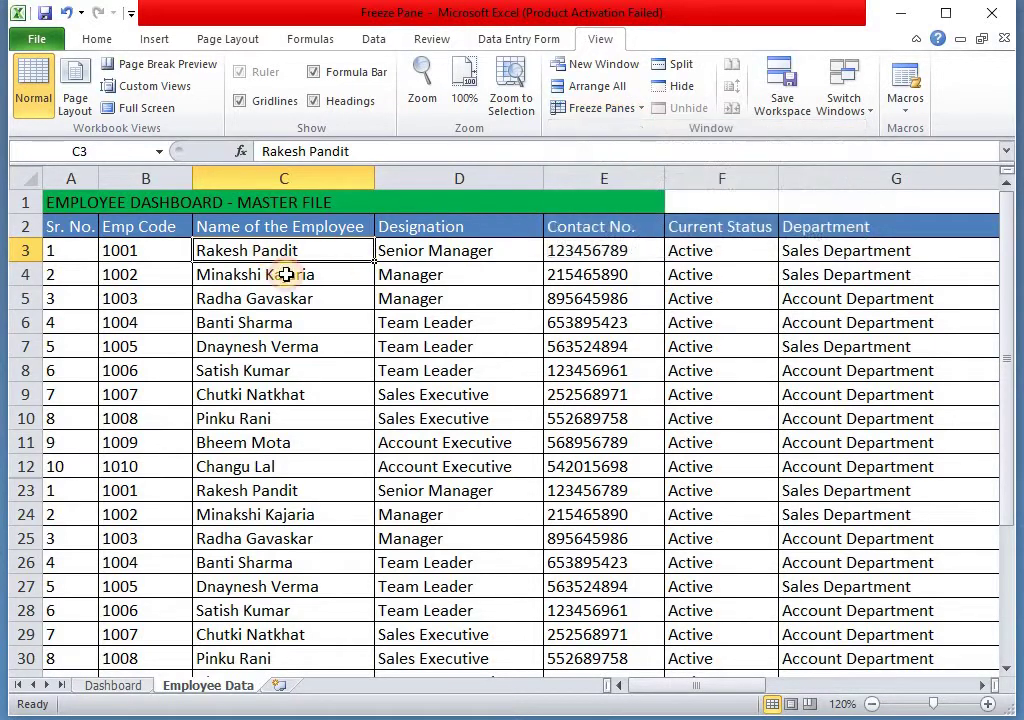
Apply Freeze Top Row and scroll down and up to test it
click(630, 112)
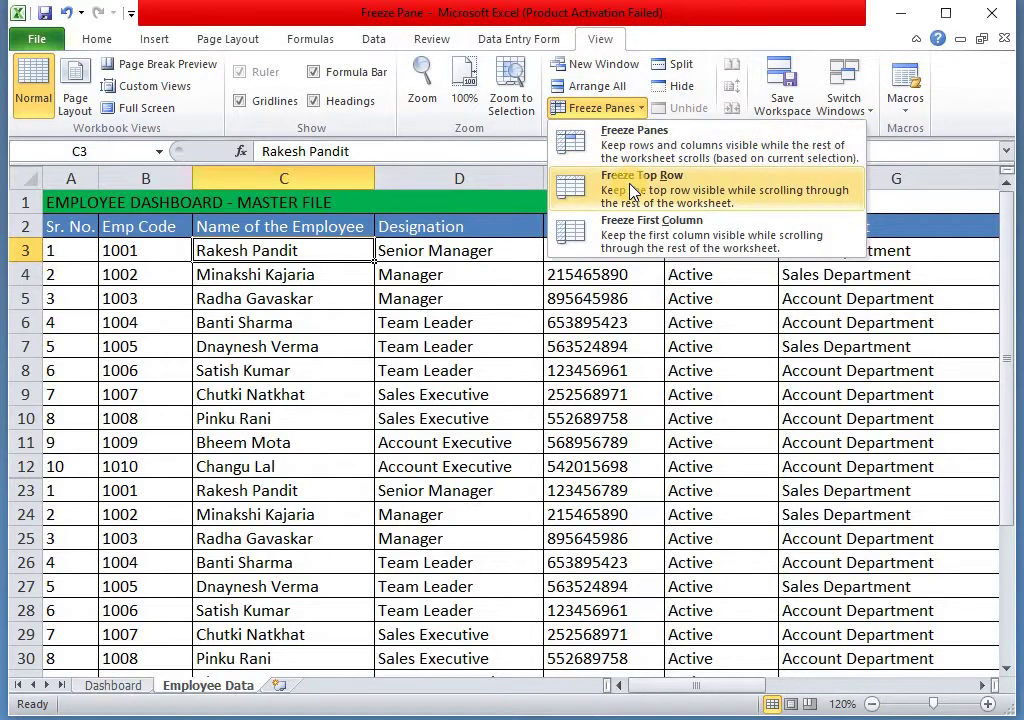
click(585, 274)
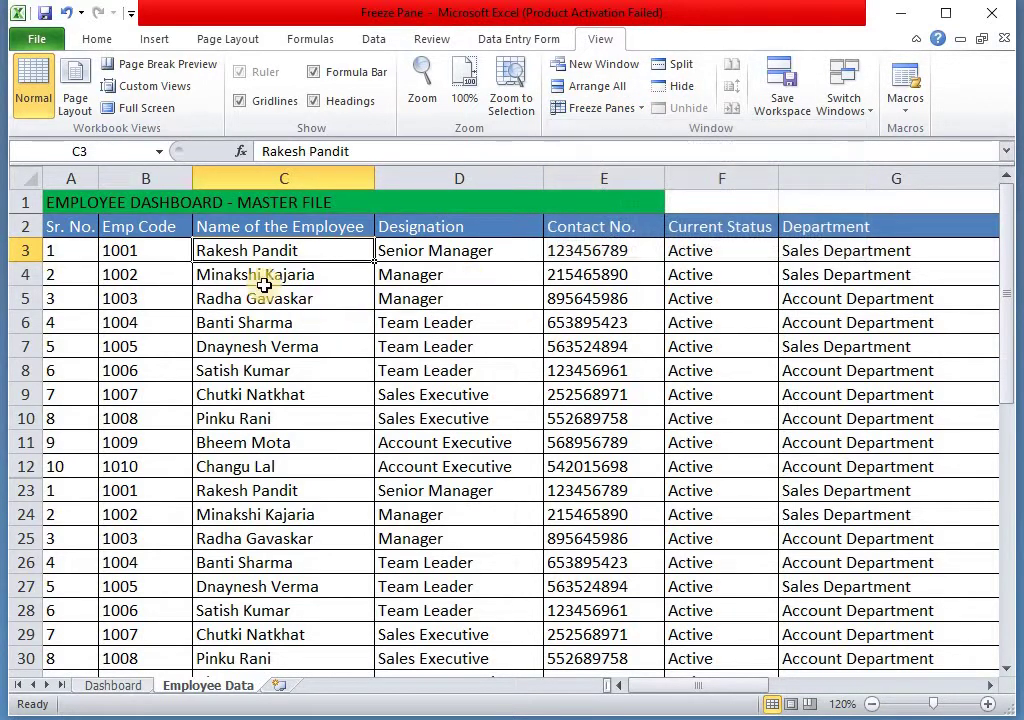
scroll(100, 235, down, 2)
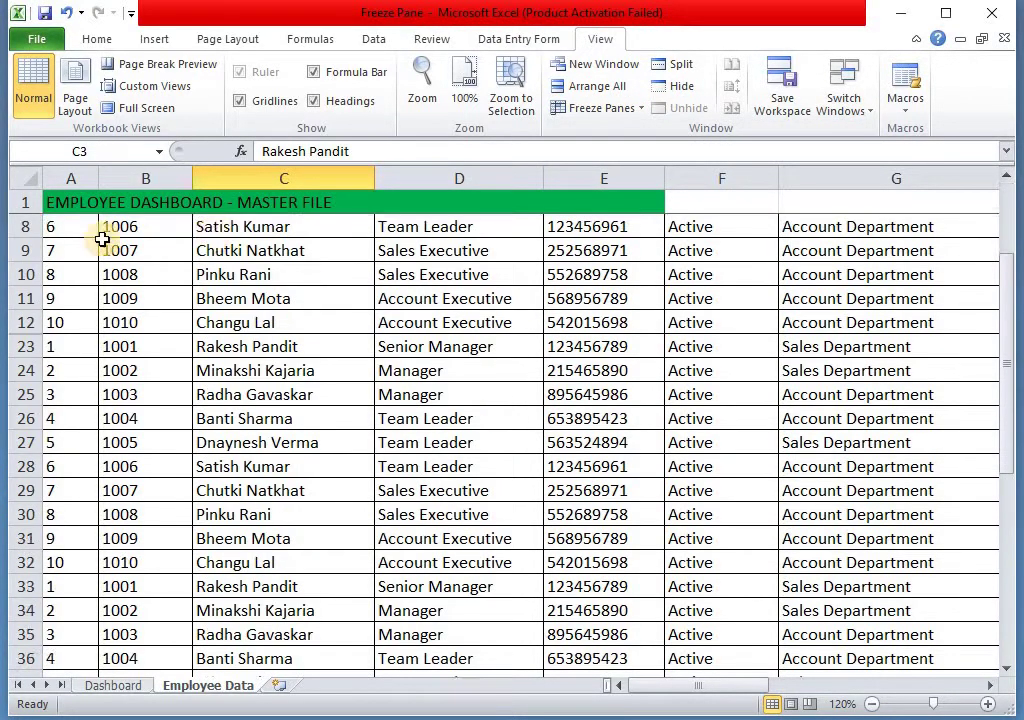
scroll(90, 234, up, 2)
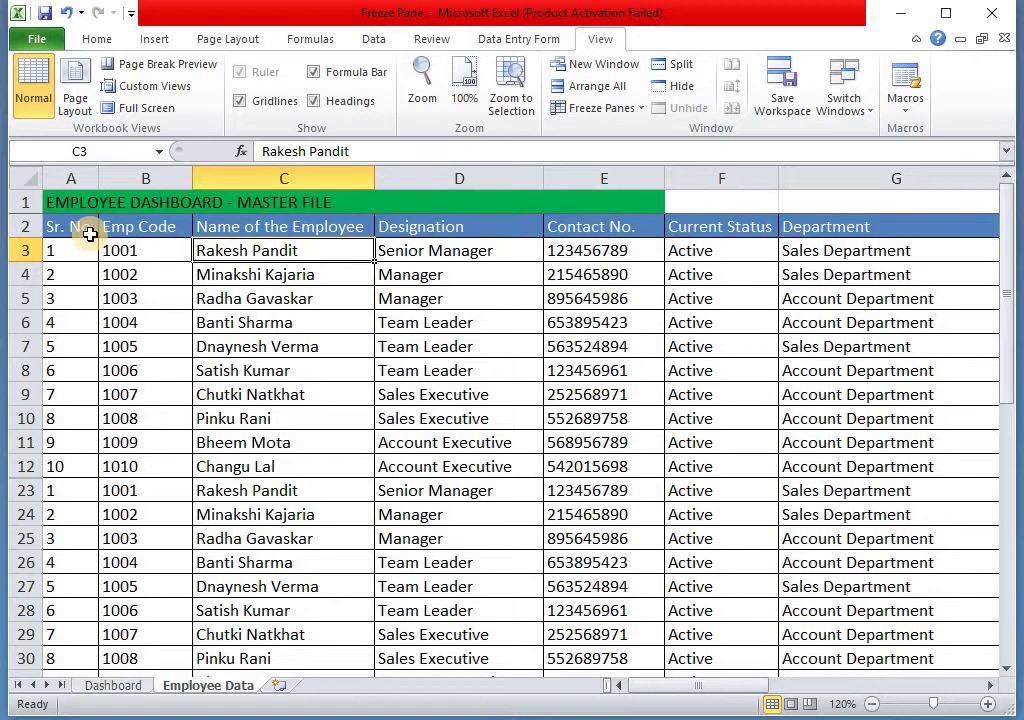
Drag the title row onto row 2, cancel replacing row 2, and select cell D4
click(16, 202)
click(160, 204)
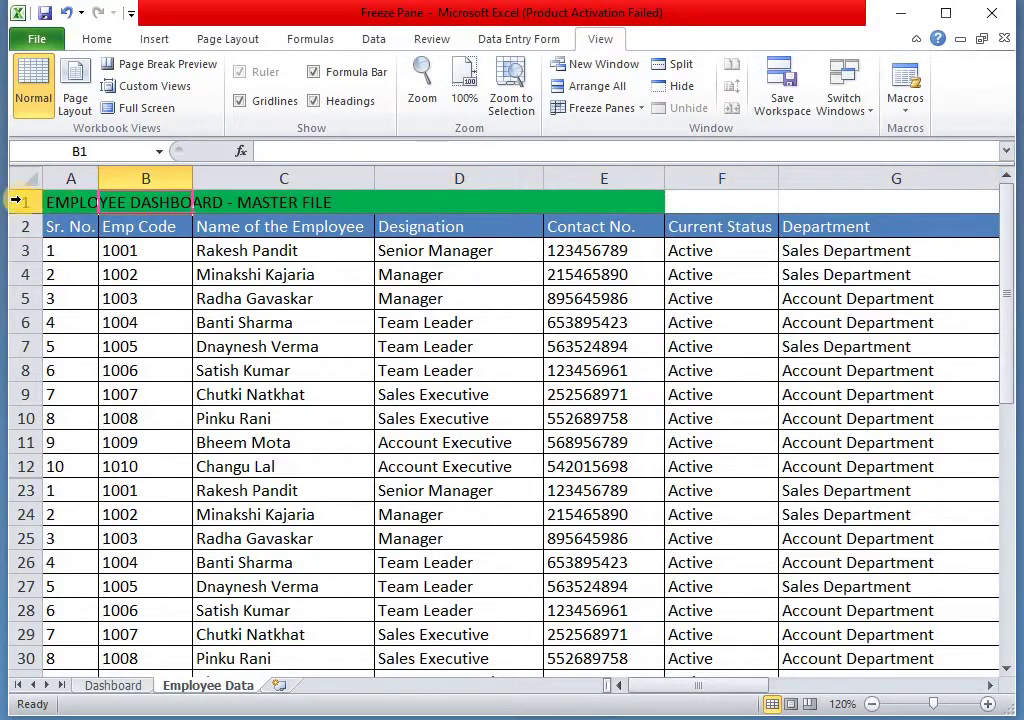
click(8, 202)
drag(201, 215, 293, 238)
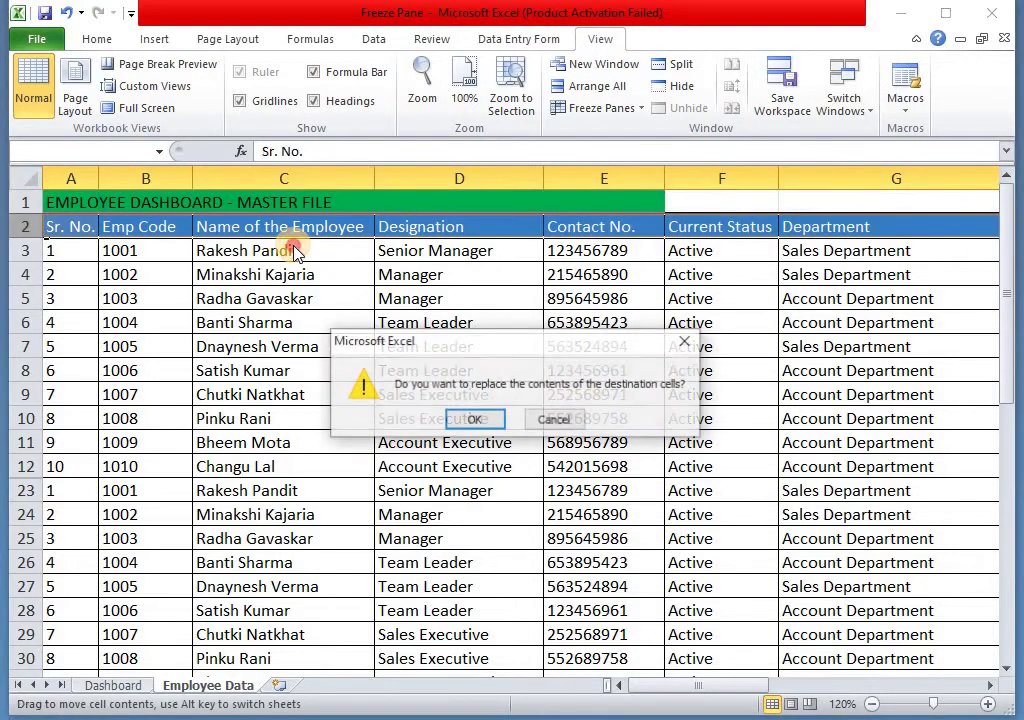
click(555, 420)
click(450, 274)
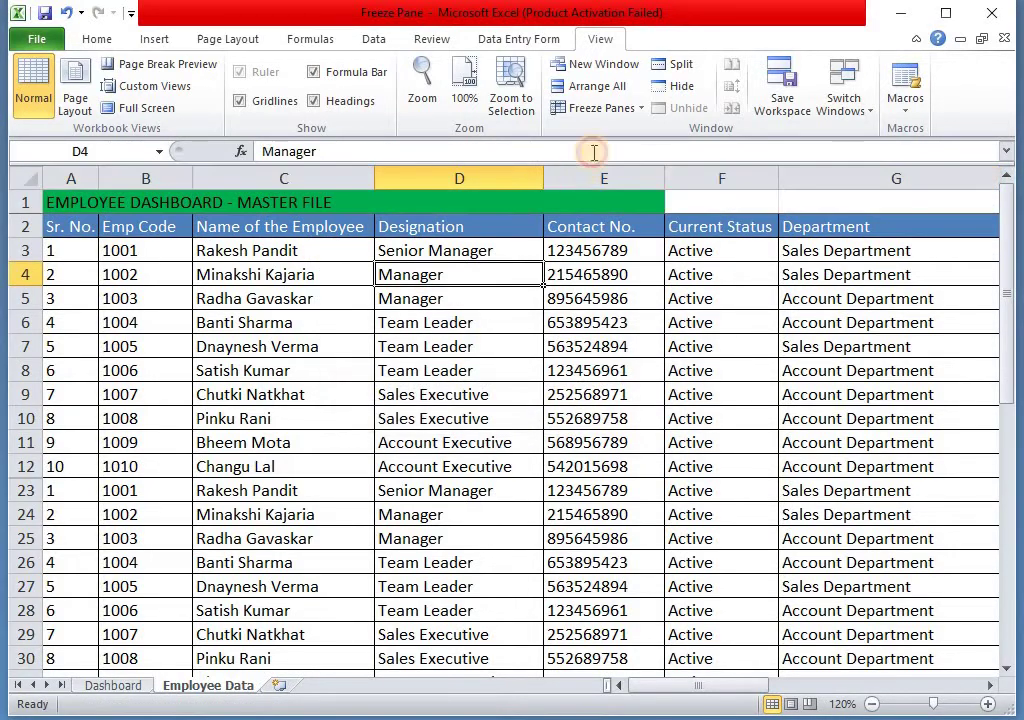
click(634, 110)
Unfreeze the frozen top row and select cell C6
click(640, 135)
click(612, 108)
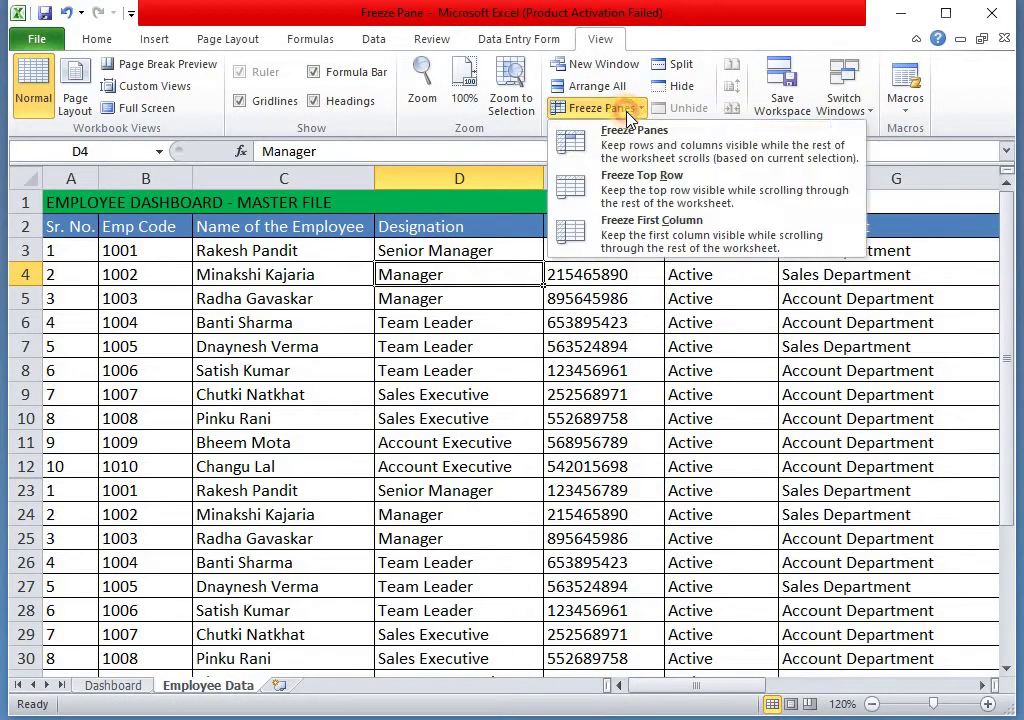
click(246, 286)
click(300, 322)
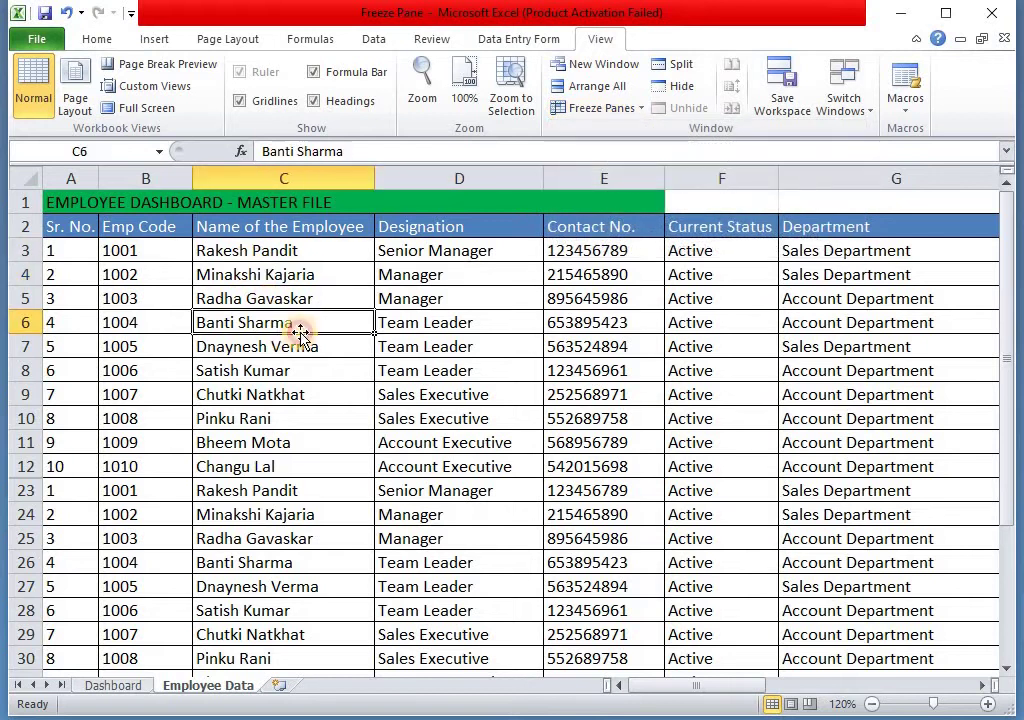
Freeze the top row again and scroll to confirm the title stays visible
click(612, 108)
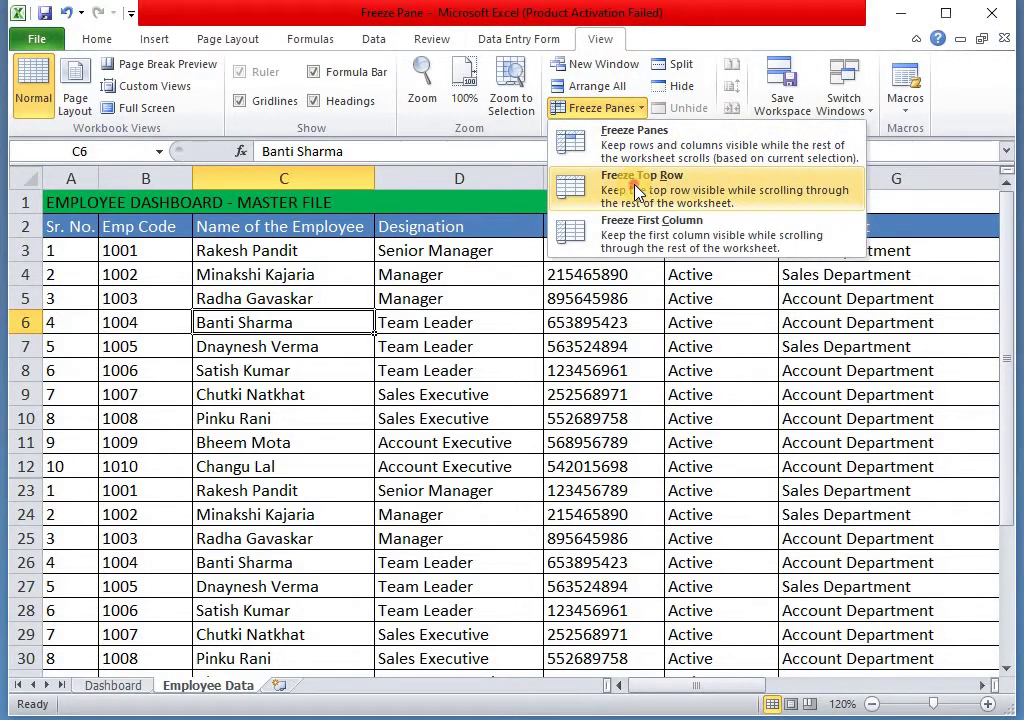
click(636, 192)
scroll(400, 280, down, 2)
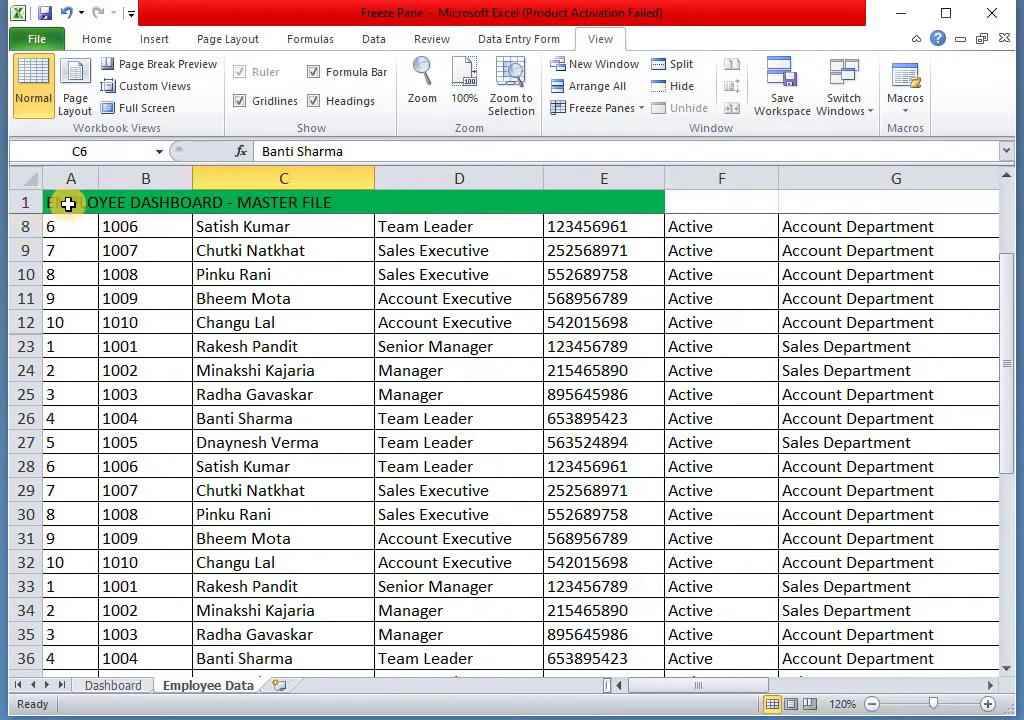
drag(69, 200, 410, 196)
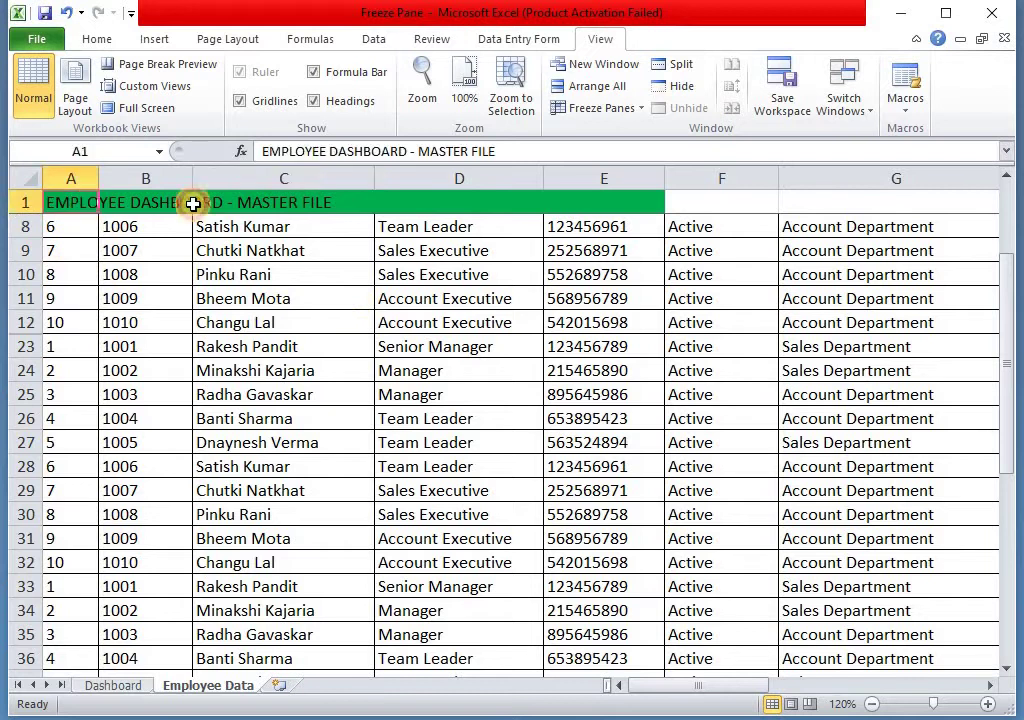
click(368, 298)
scroll(390, 297, down, 5)
scroll(398, 298, up, 6)
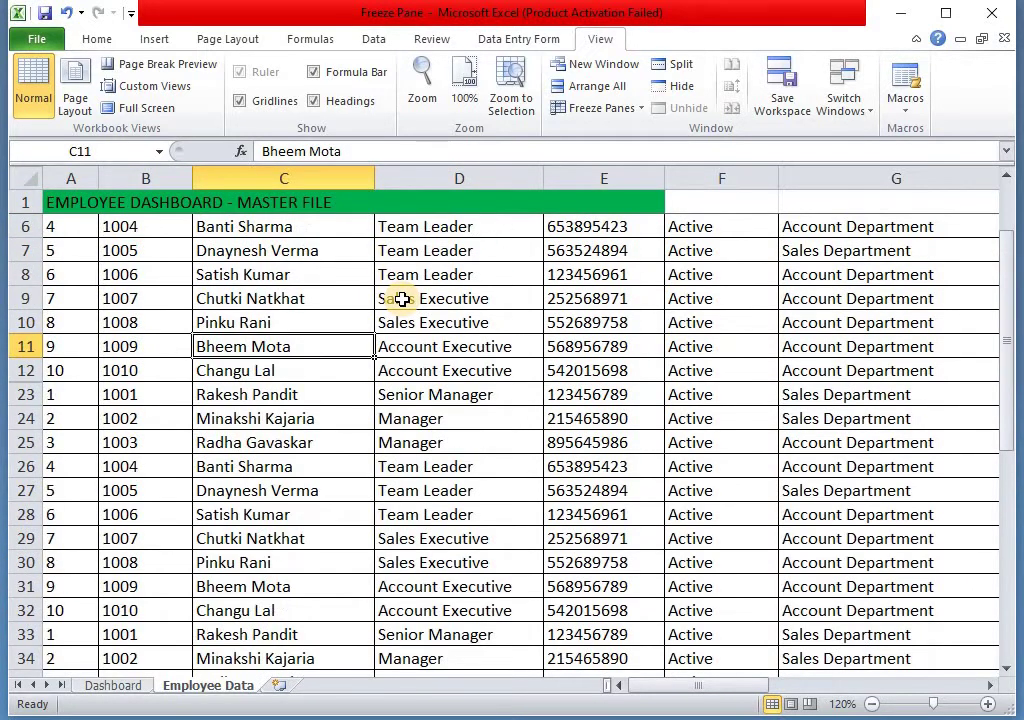
scroll(401, 299, up, 2)
Unfreeze all panes and select cell C7
click(603, 112)
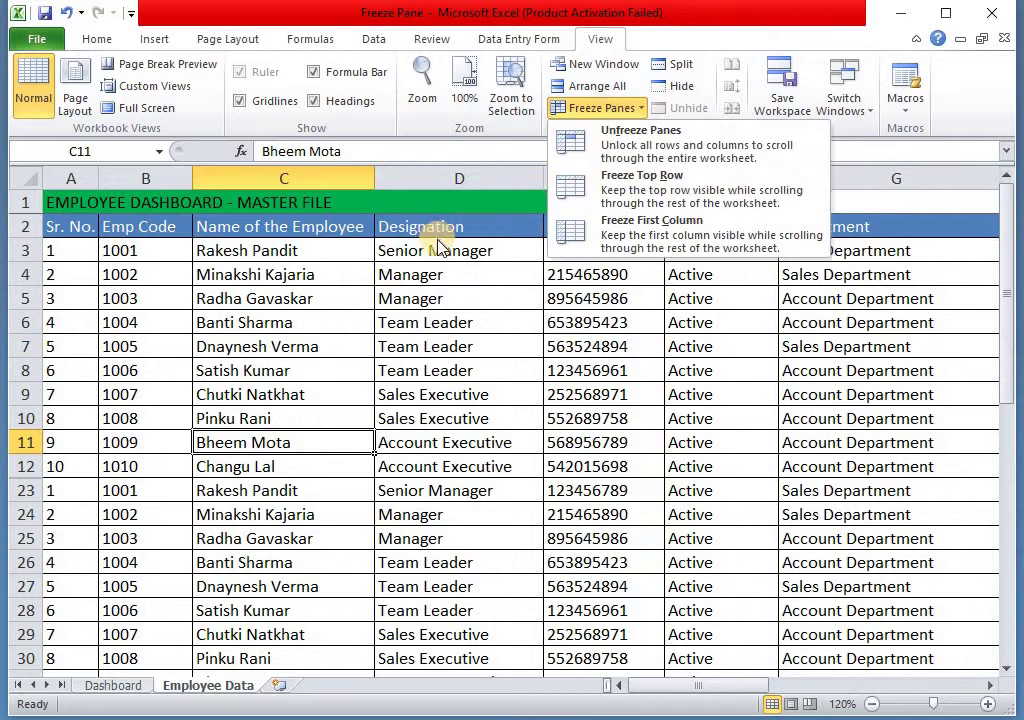
click(565, 132)
click(347, 300)
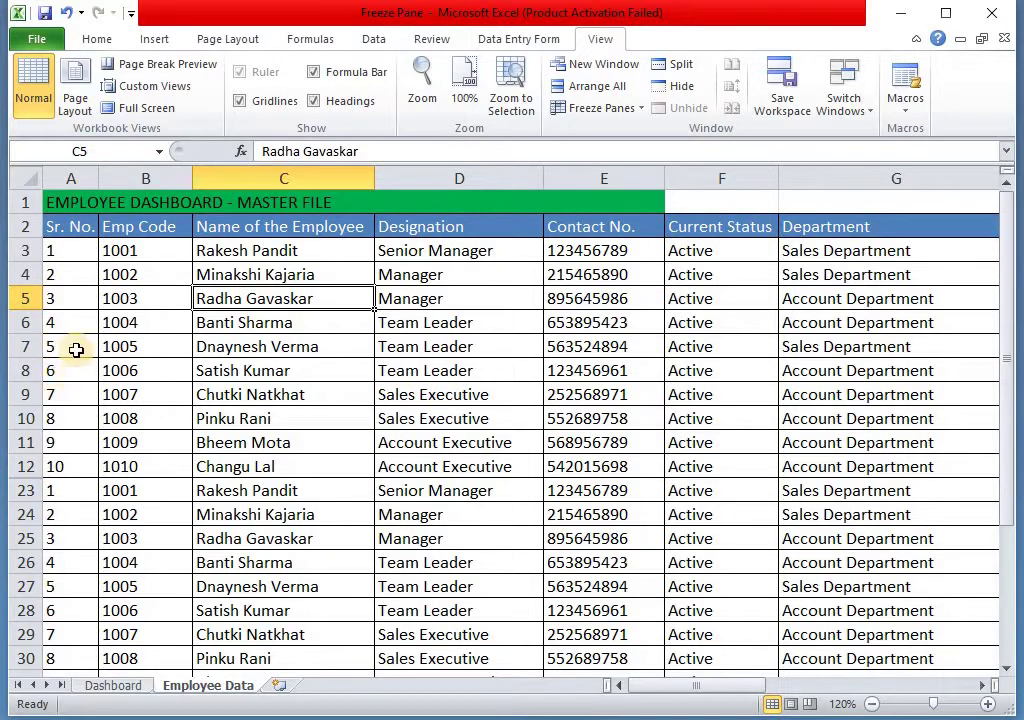
click(251, 341)
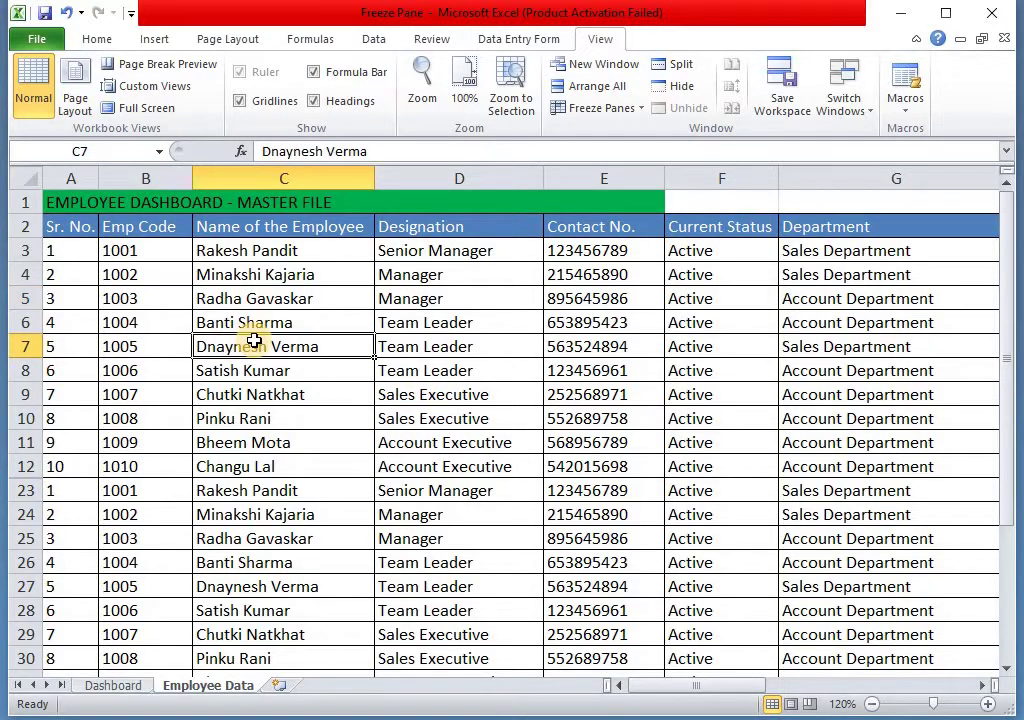
click(600, 110)
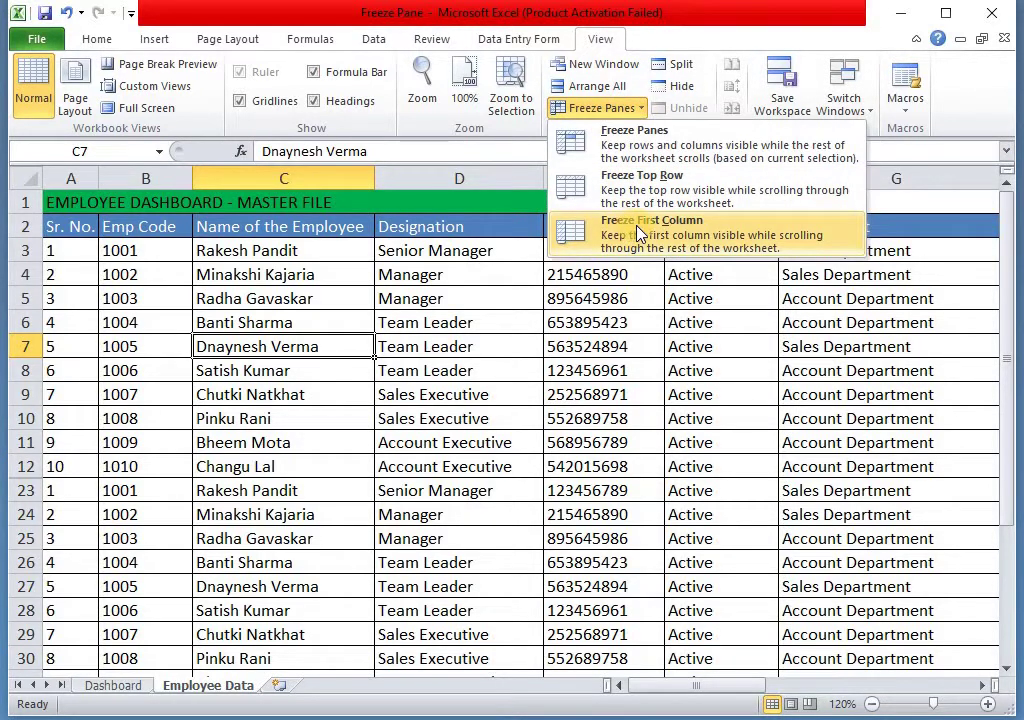
click(638, 233)
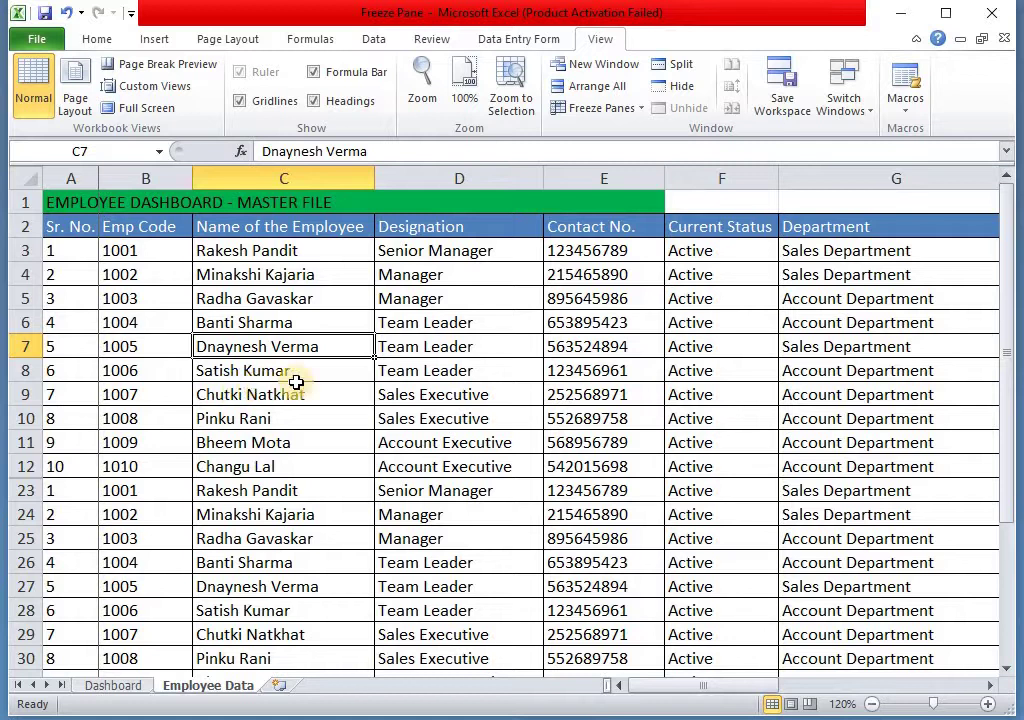
key(Right)
key(Right)
key(Right)
key(Right)
key(Right)
key(Right)
key(Right)
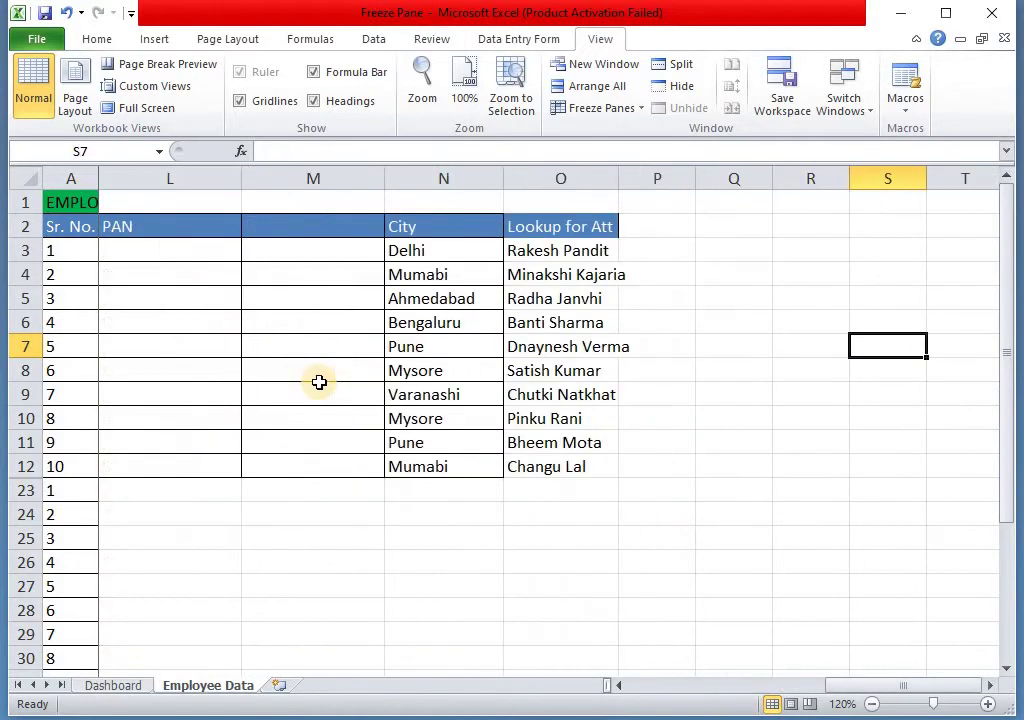
key(Home)
mouse_move(64, 250)
mouse_down()
mouse_move(50, 359)
mouse_move(69, 480)
mouse_up()
click(69, 480)
click(64, 228)
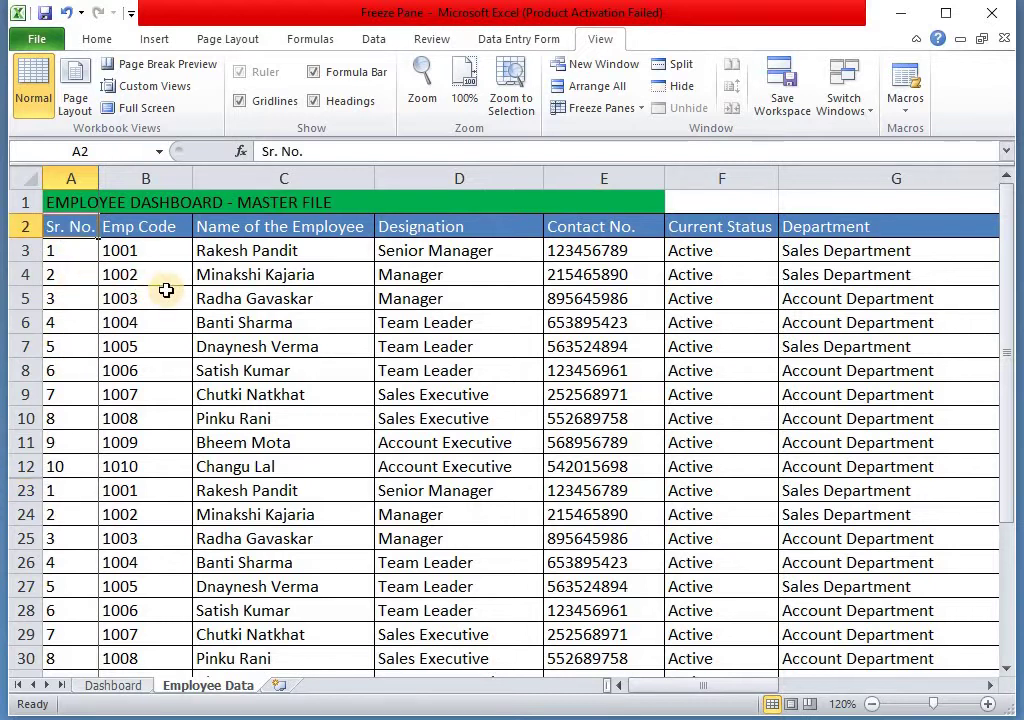
click(291, 292)
key(Right)
key(Right)
key(Right)
key(Right)
key(Right)
key(Right)
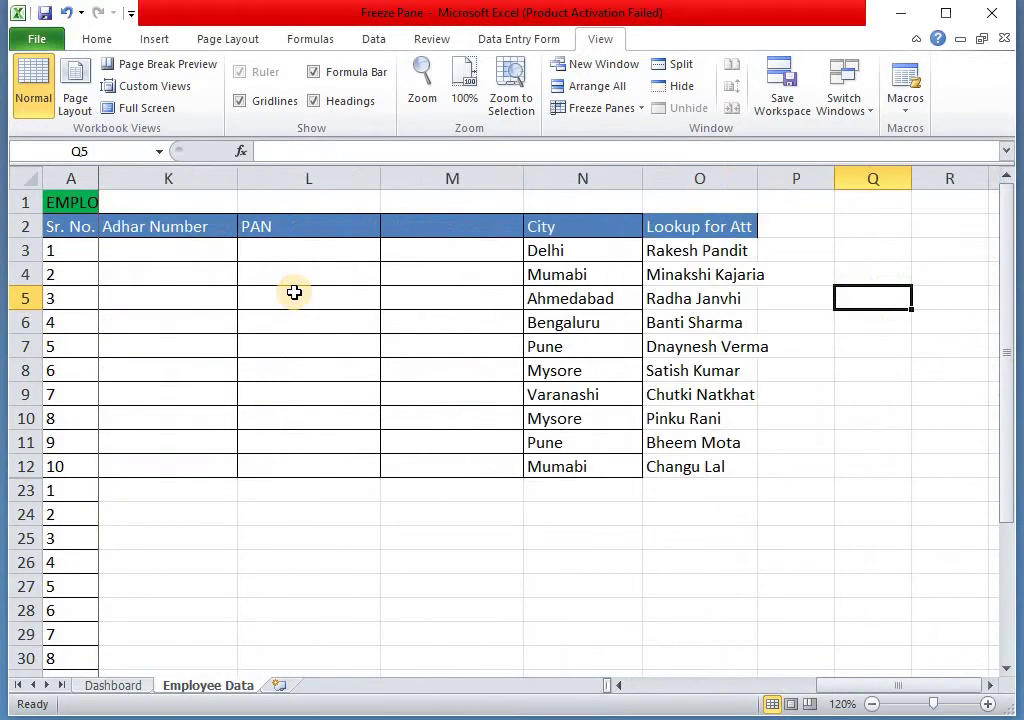
key(Home)
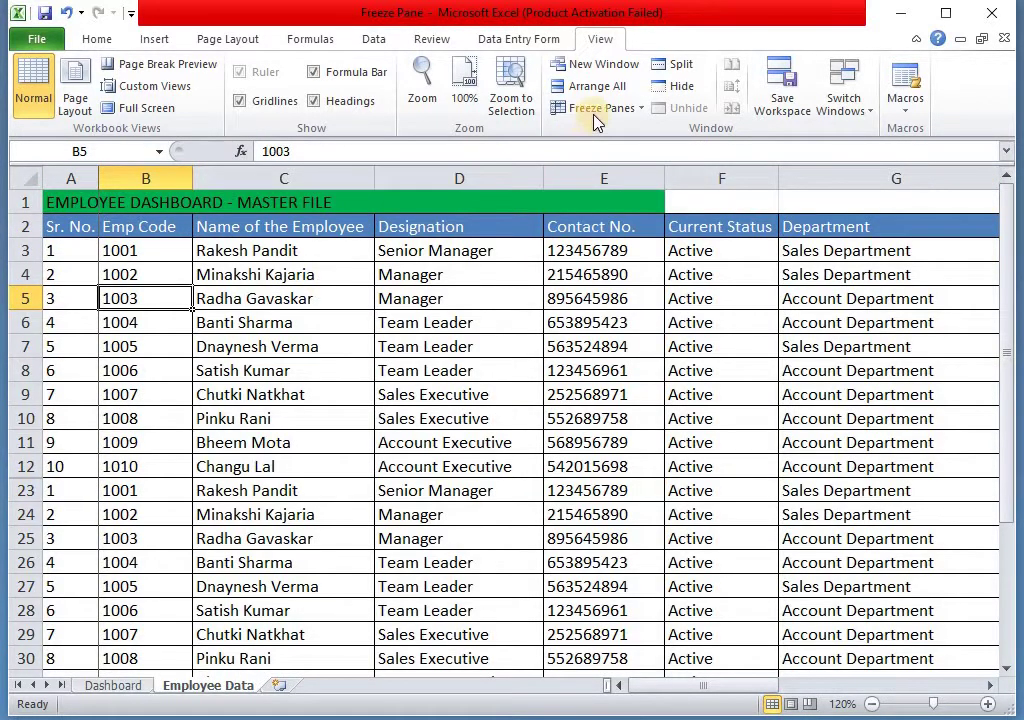
Unfreeze all panes, then click through cells D5, C4, D3 and E3
click(600, 107)
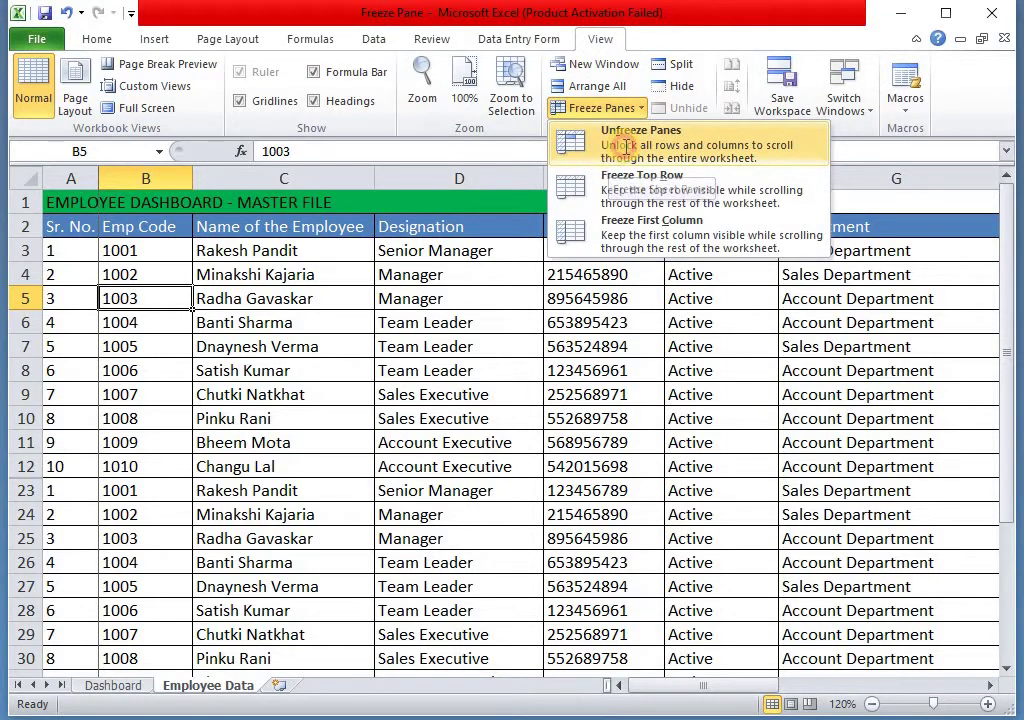
click(613, 165)
click(492, 294)
click(318, 265)
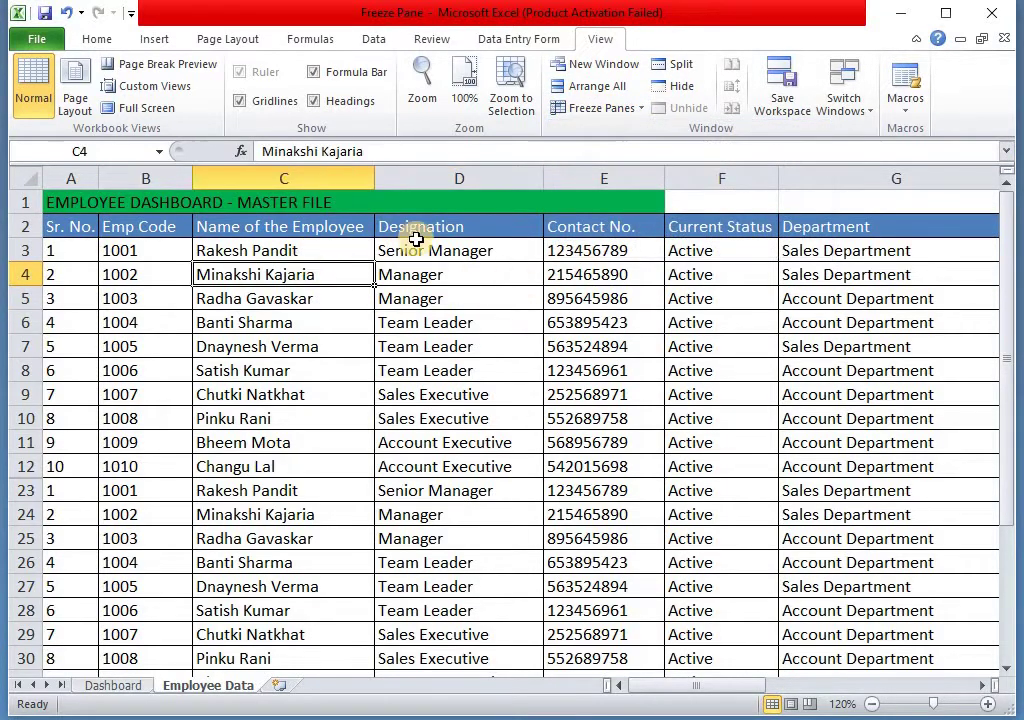
click(503, 251)
click(565, 250)
click(603, 108)
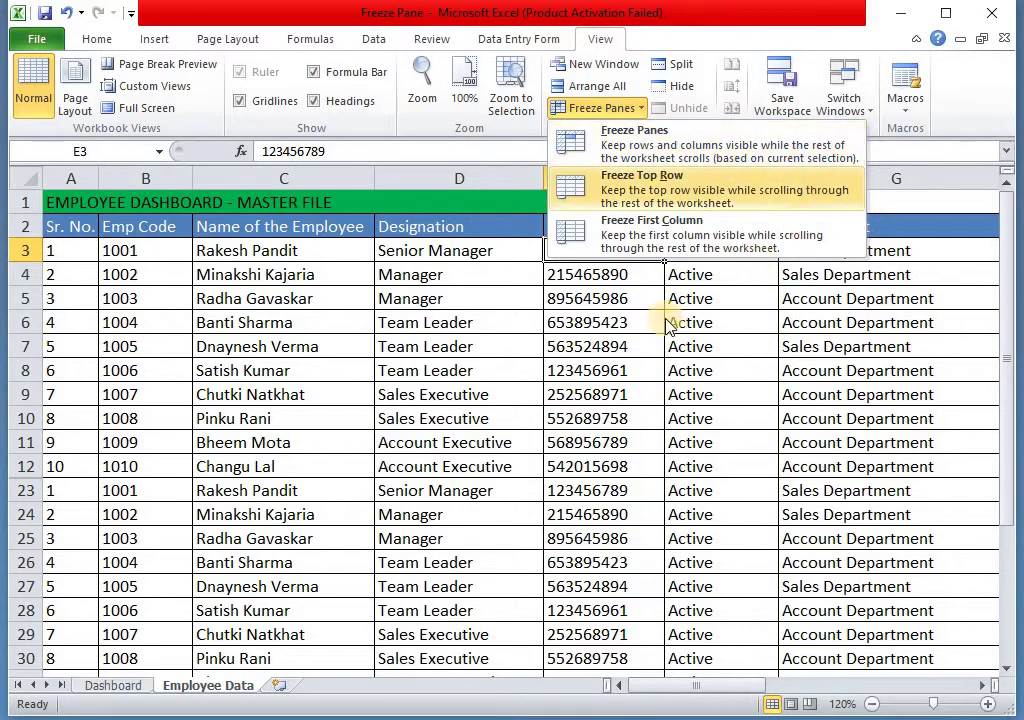
click(507, 259)
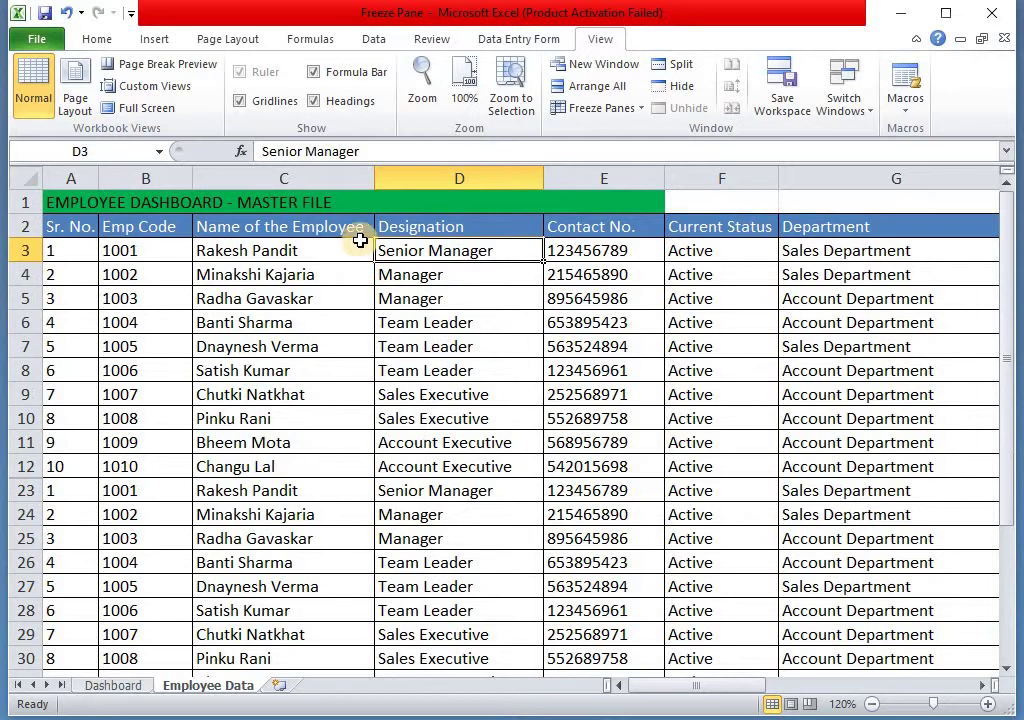
Arrow around rows 3–8 from cell C5 to confirm no column stays frozen
click(314, 298)
key(Right)
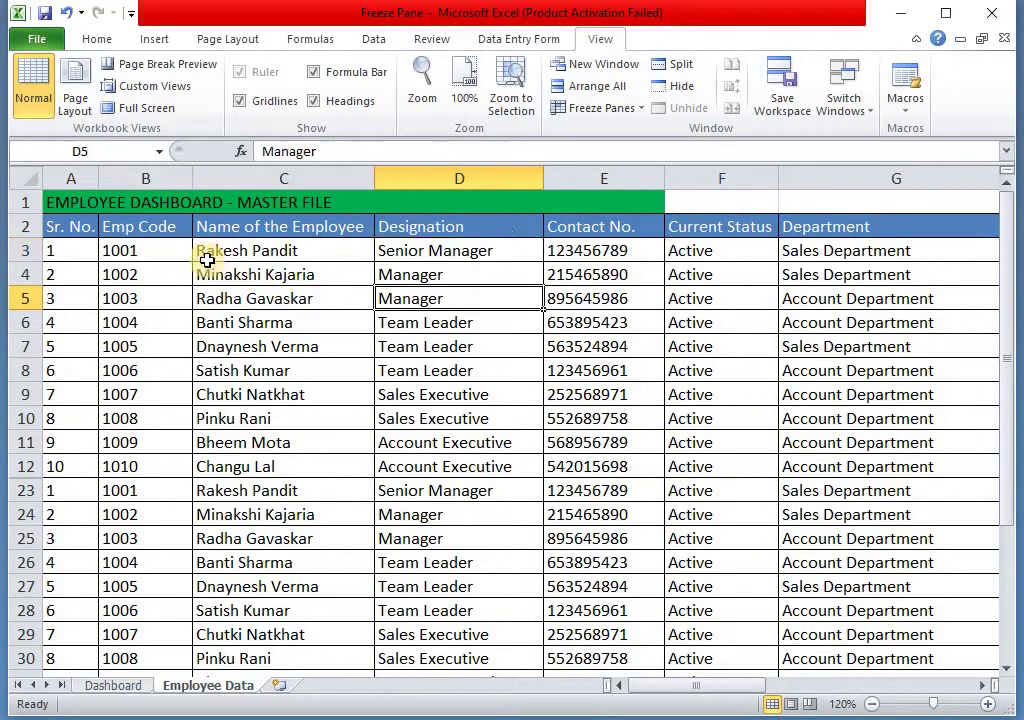
key(Left)
key(Up)
key(Up)
key(Down)
key(Left)
key(Left)
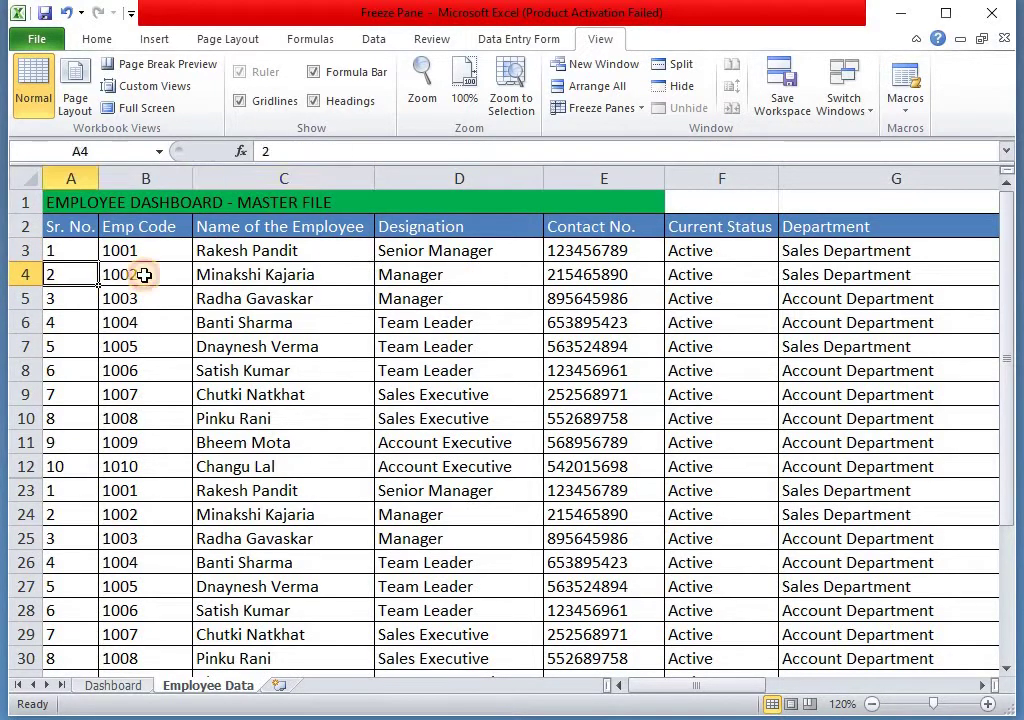
key(Right)
key(Right)
key(Right)
key(Right)
key(Right)
key(Right)
key(Right)
key(Right)
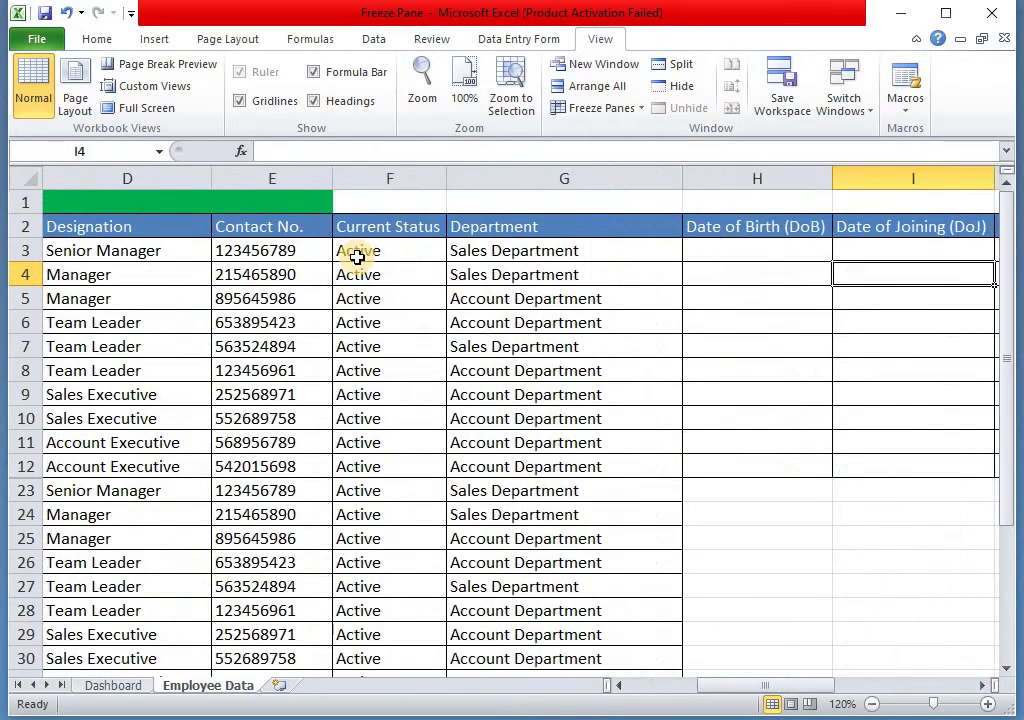
key(Home)
key(Right)
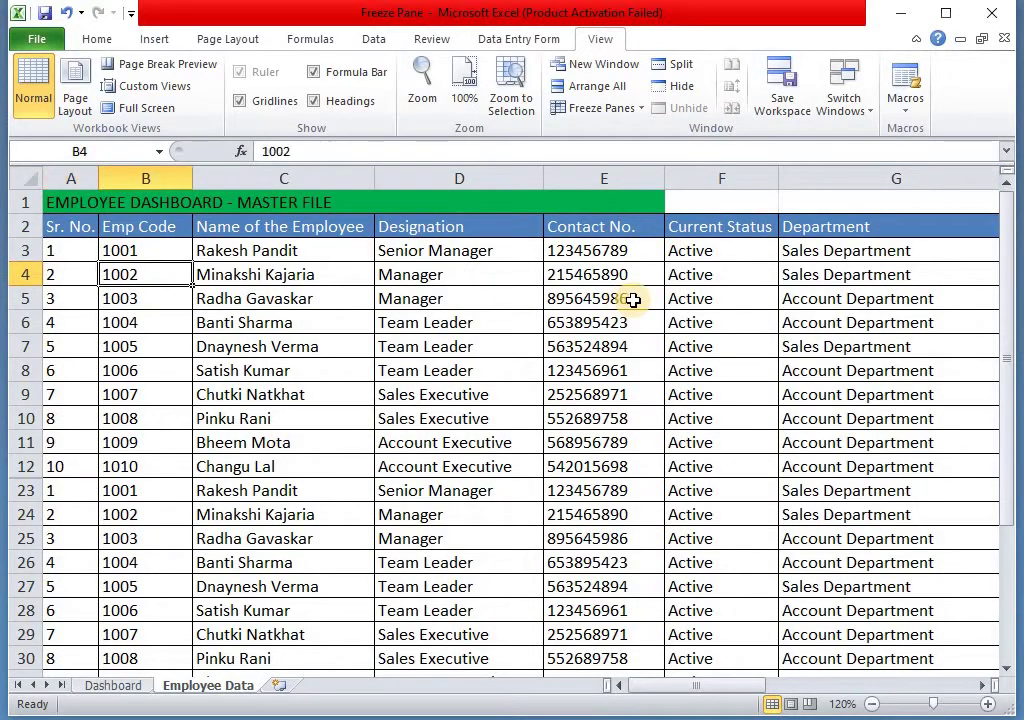
key(Down)
key(Right)
key(Down)
key(shift+Right)
key(shift+Right)
key(shift+Right)
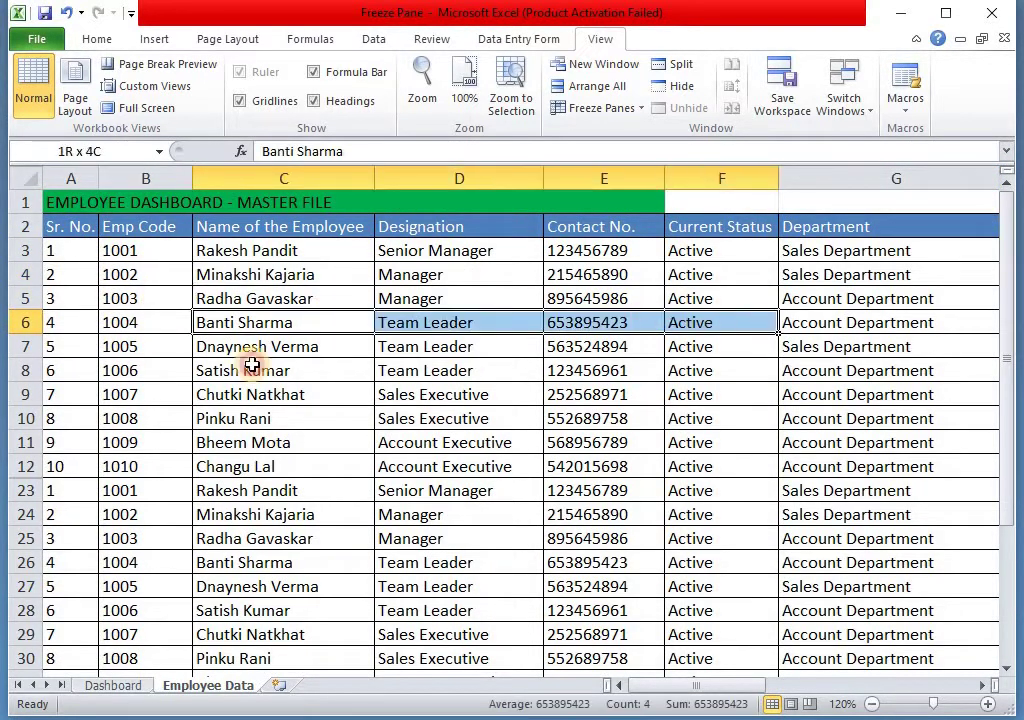
key(Down)
key(Down)
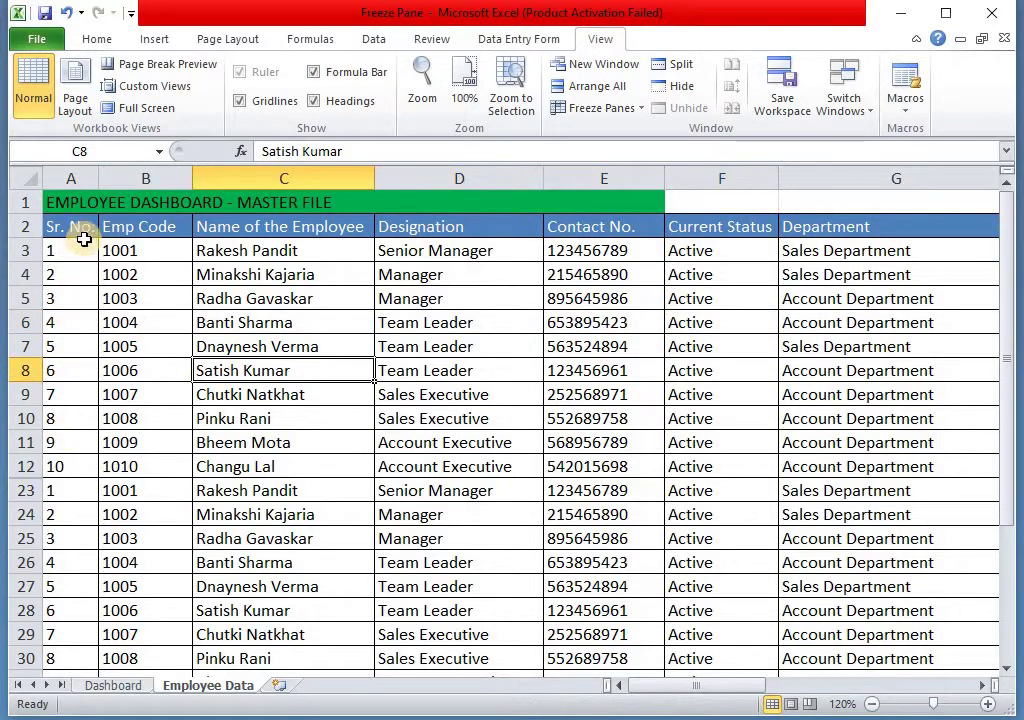
Scroll the sheet and select cells D5, header row 2, B3, D4 and D3
click(459, 289)
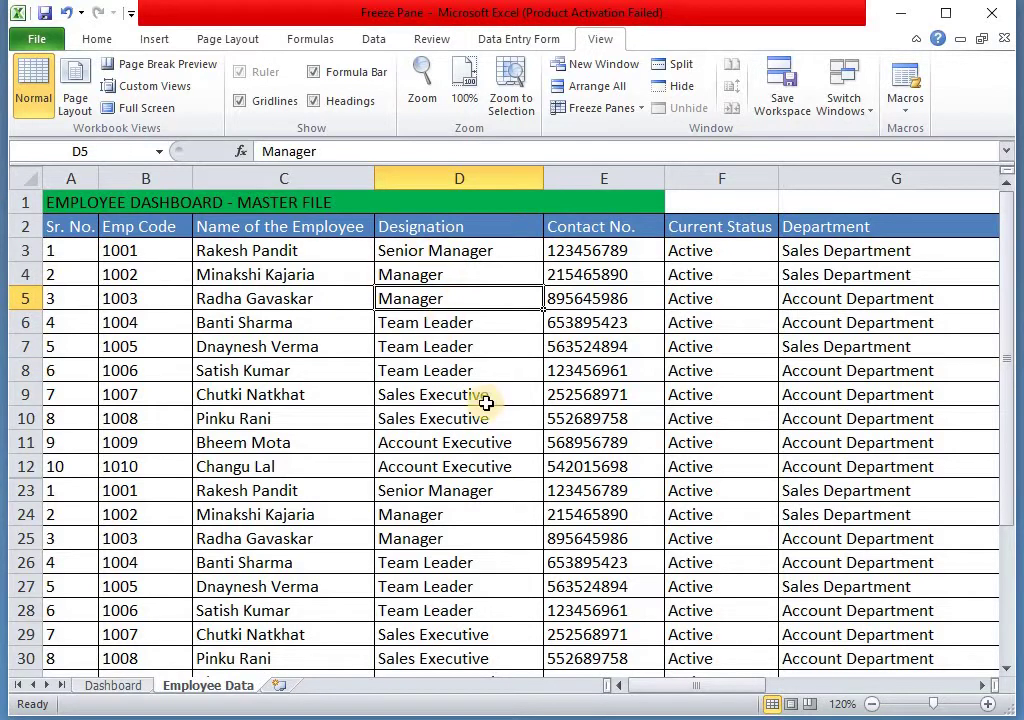
scroll(528, 443, down, 10)
scroll(293, 277, up, 10)
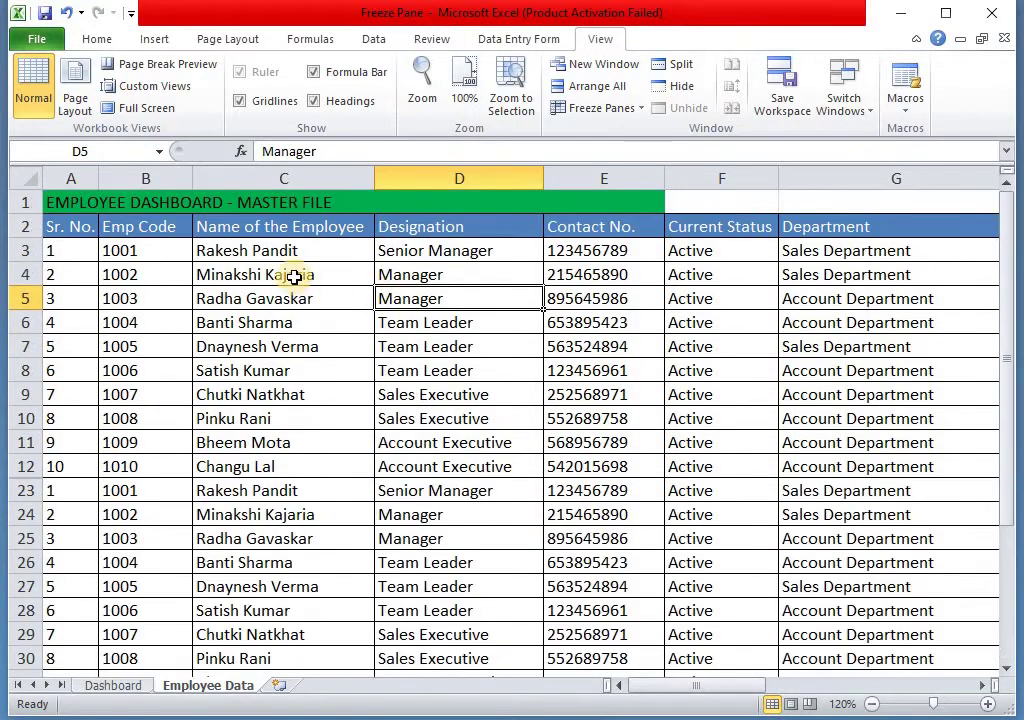
click(22, 228)
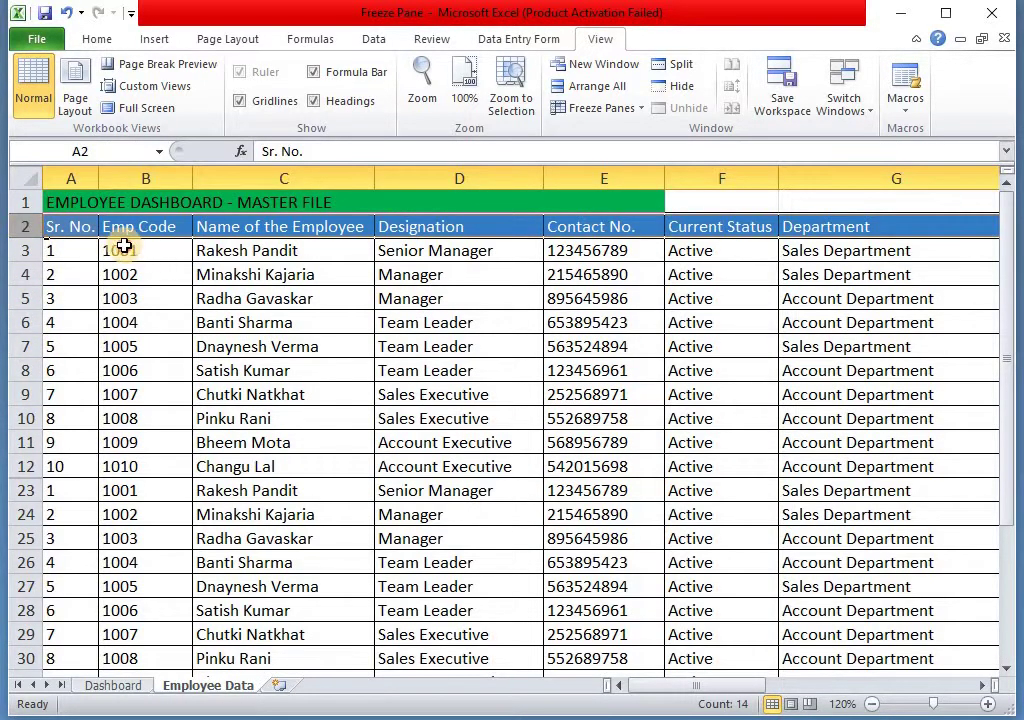
click(123, 247)
key(Right)
key(Right)
key(Right)
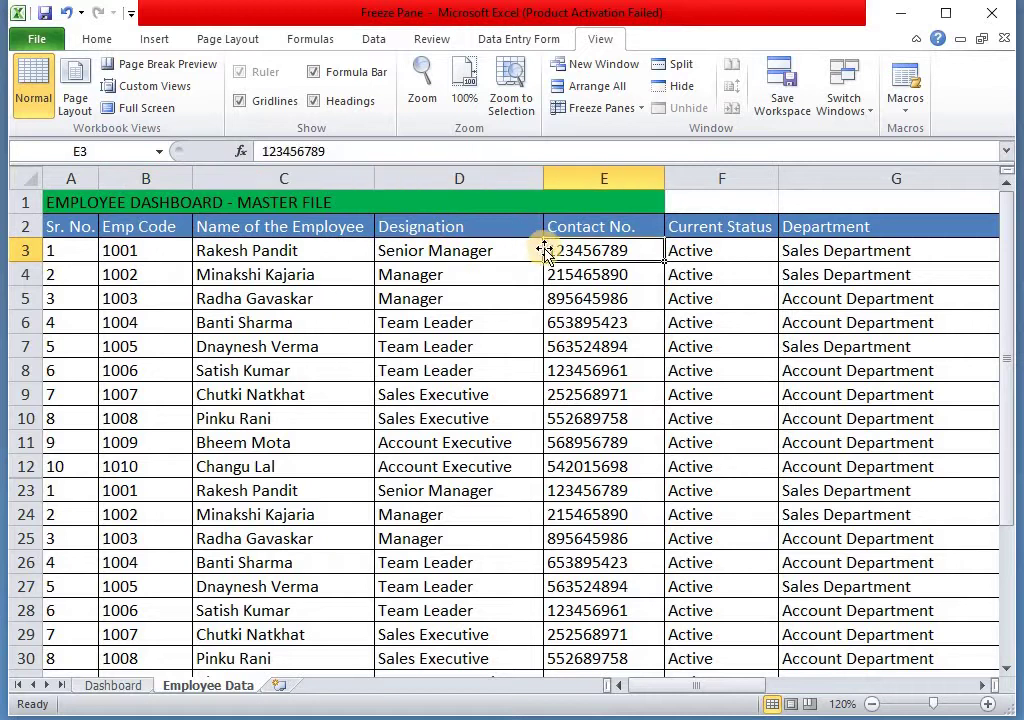
click(521, 264)
key(Up)
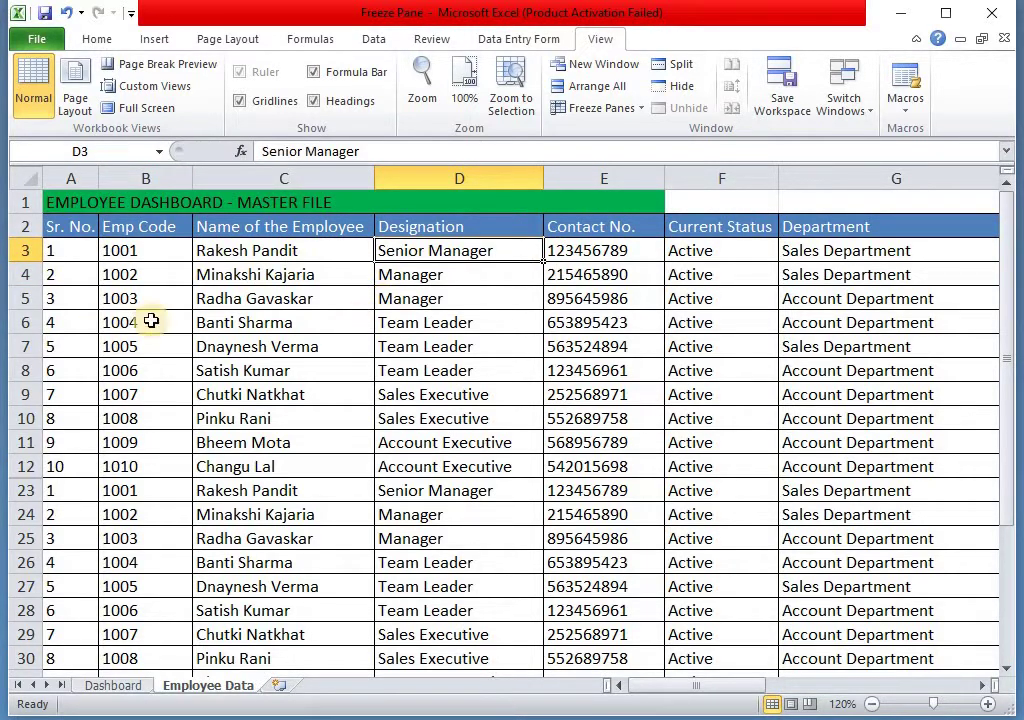
Select header cells A2:D2, move along header row 2, and end on cell E3
drag(62, 229, 432, 241)
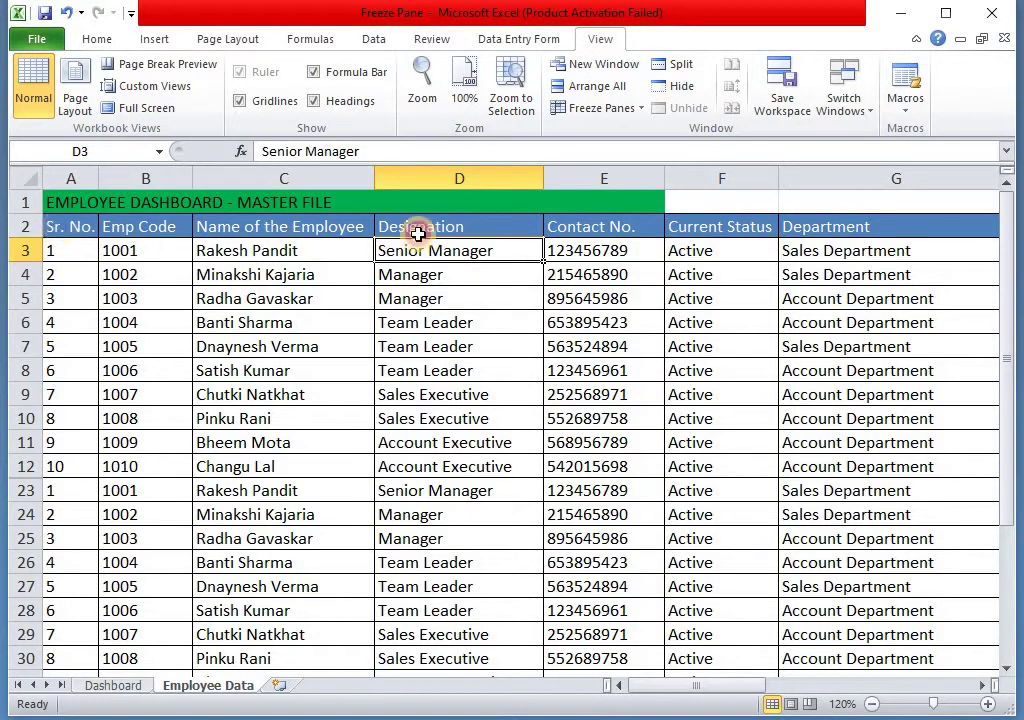
click(445, 322)
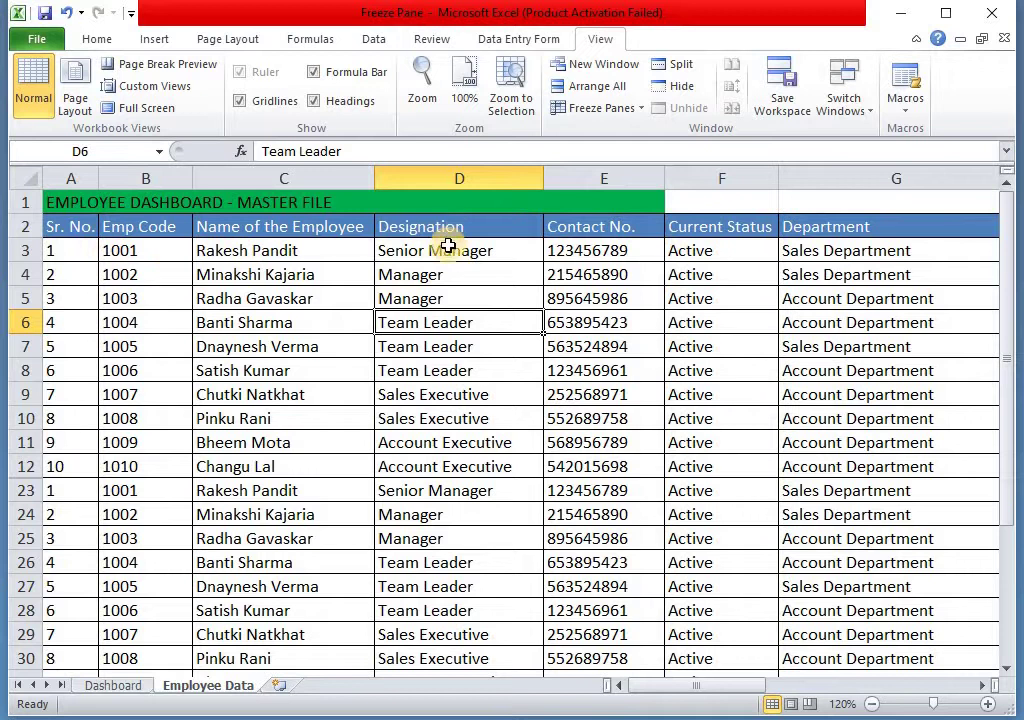
click(448, 248)
click(580, 245)
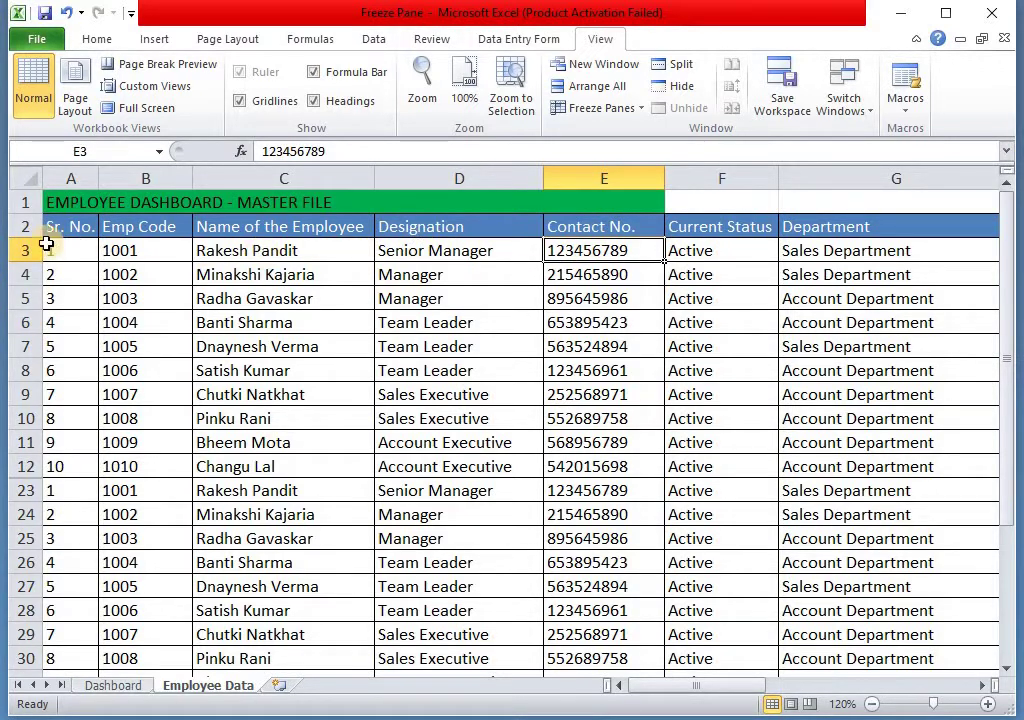
click(14, 228)
click(650, 250)
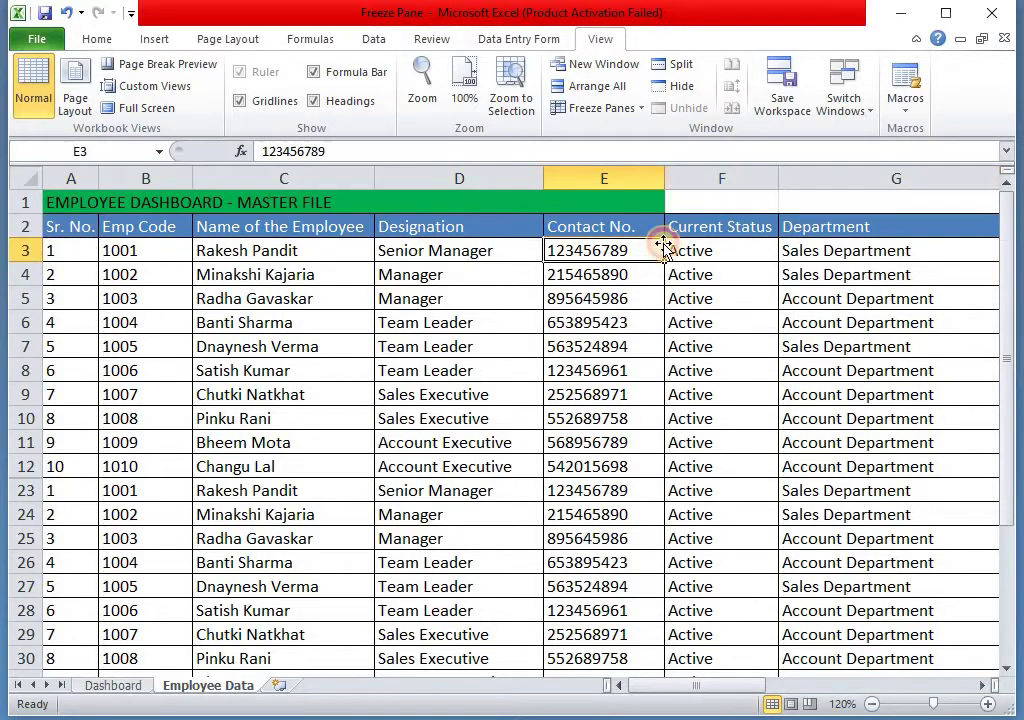
click(741, 230)
key(Right)
key(Right)
key(Right)
key(Right)
key(Right)
key(Right)
key(Right)
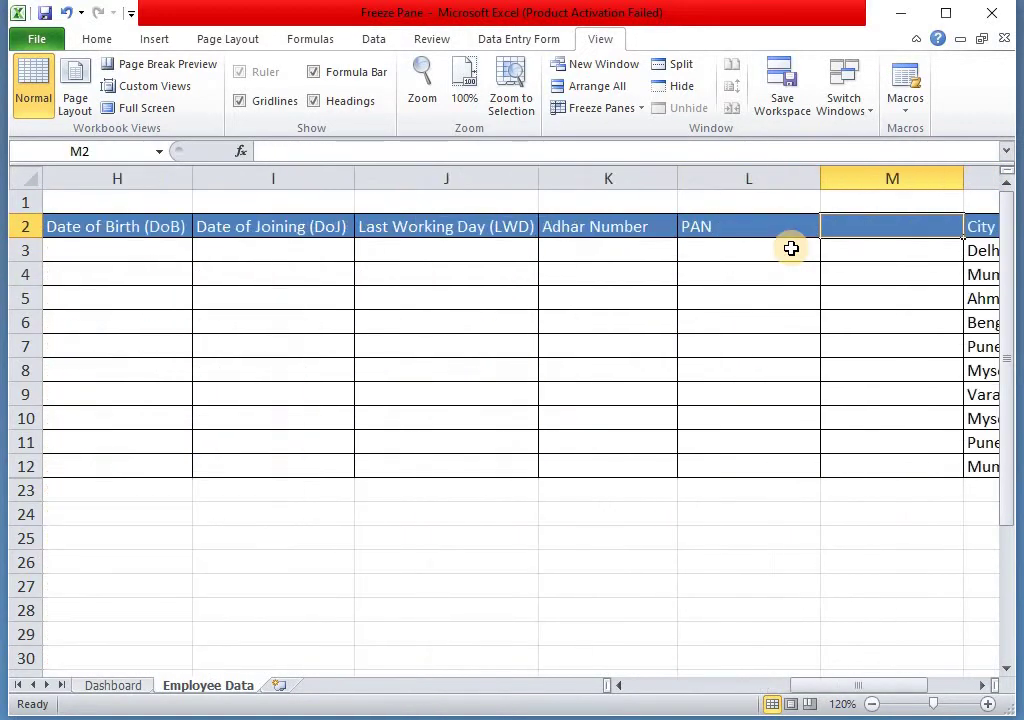
key(Right)
key(Home)
key(Right)
key(Right)
key(Right)
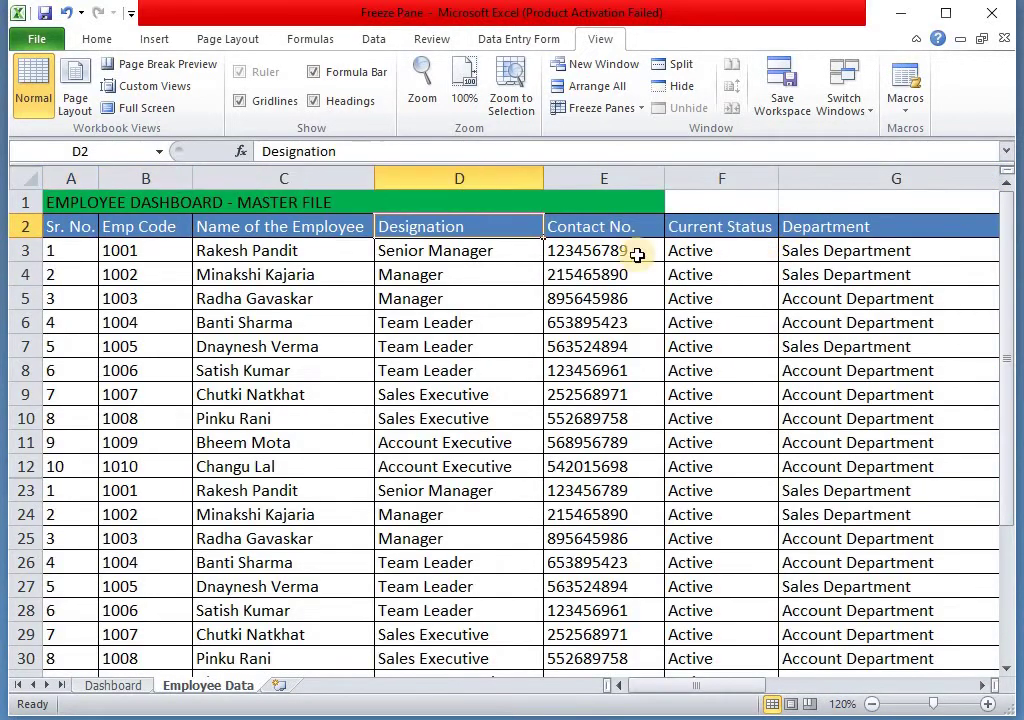
key(Right)
key(Down)
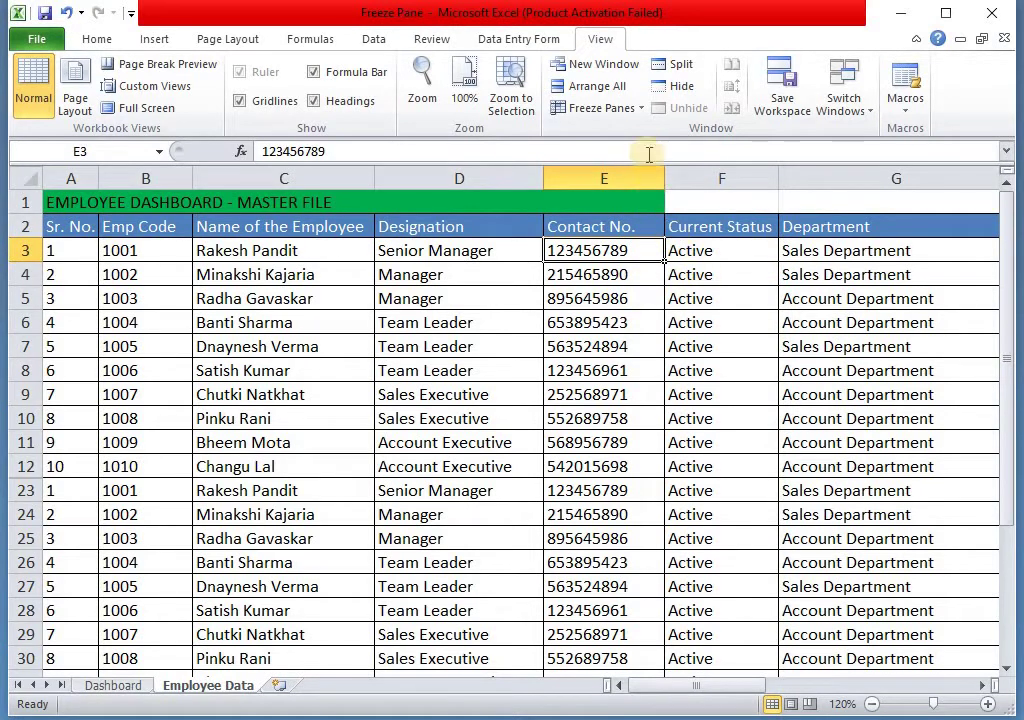
Freeze panes at cell E3 to lock rows 1–2 and columns A–D, then scroll to test
click(632, 110)
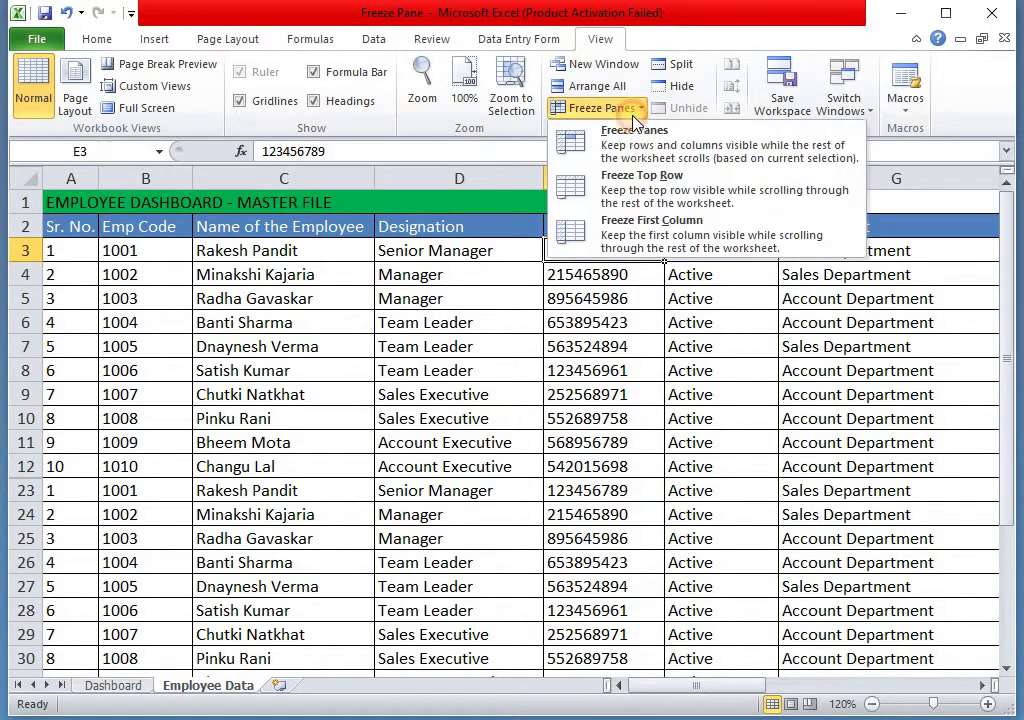
click(638, 150)
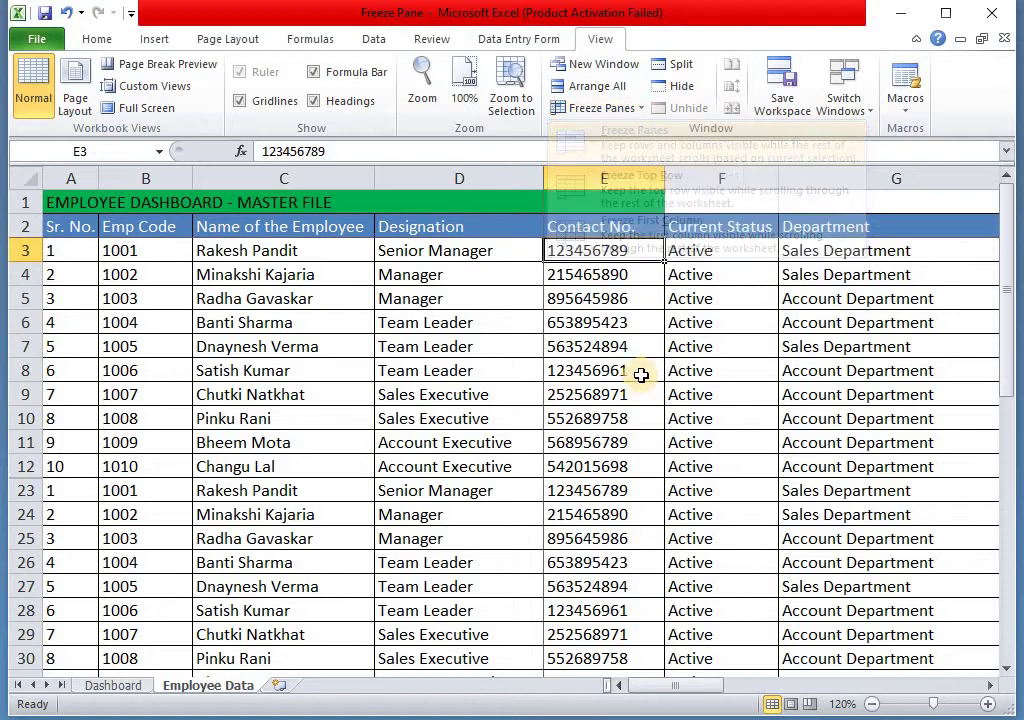
scroll(620, 325, down, 1)
scroll(617, 325, up, 1)
scroll(600, 300, down, 2)
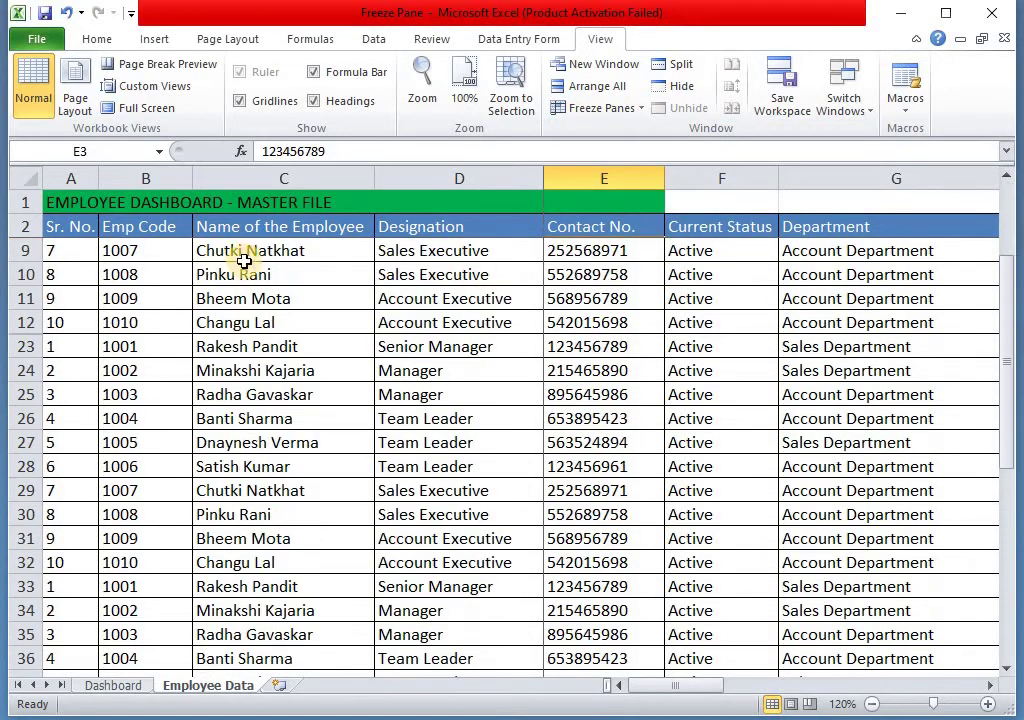
scroll(580, 258, down, 2)
scroll(580, 258, up, 4)
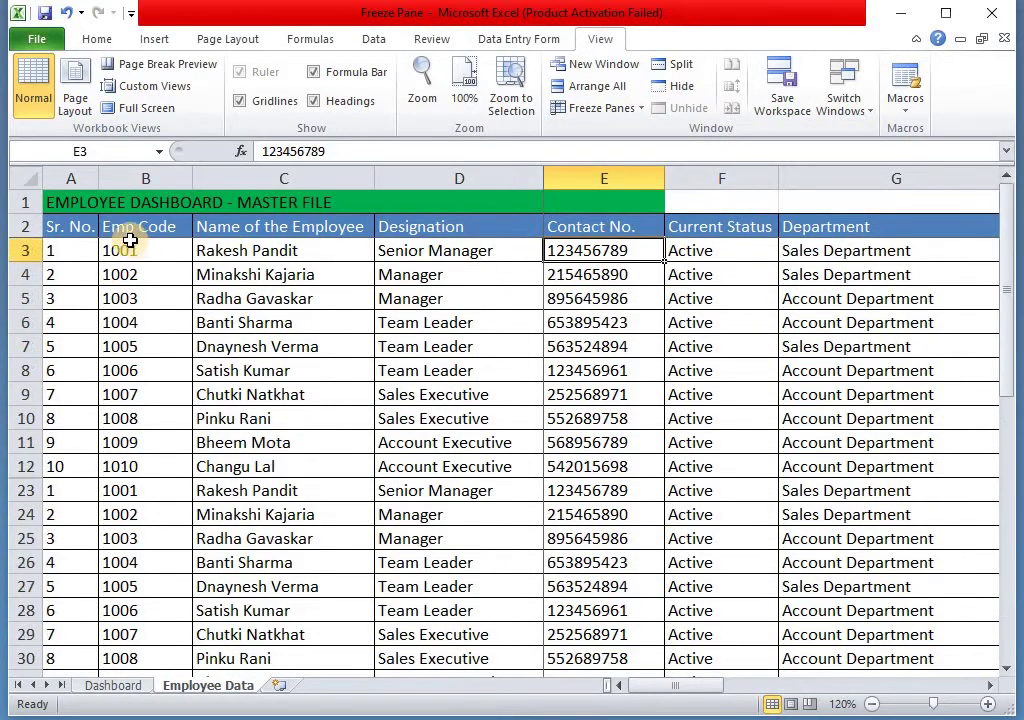
click(25, 226)
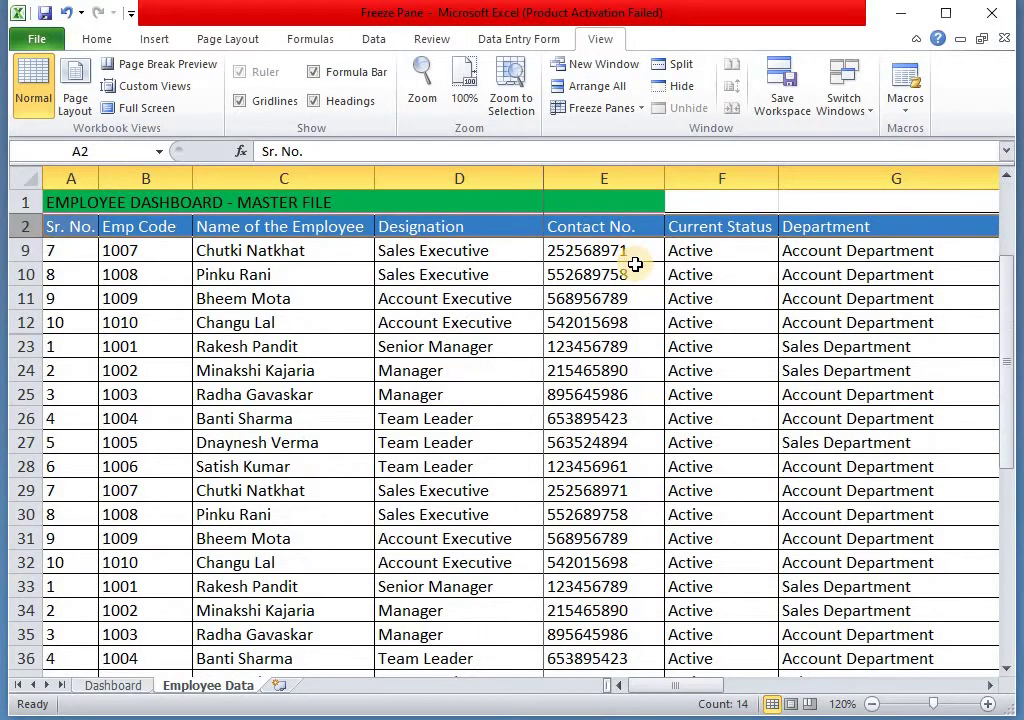
scroll(630, 254, up, 1)
scroll(630, 254, up, 1)
Select E5:G5 and arrow across the sheet to confirm columns A–D stay fixed, ending on E3
click(548, 257)
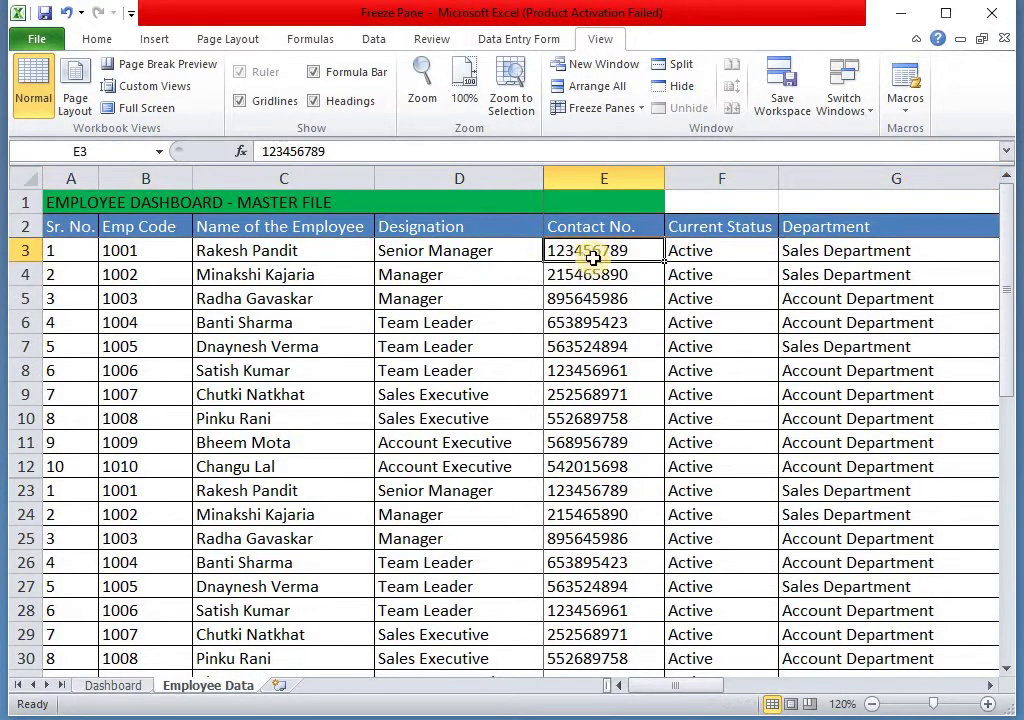
drag(590, 298, 841, 296)
key(ctrl+Home)
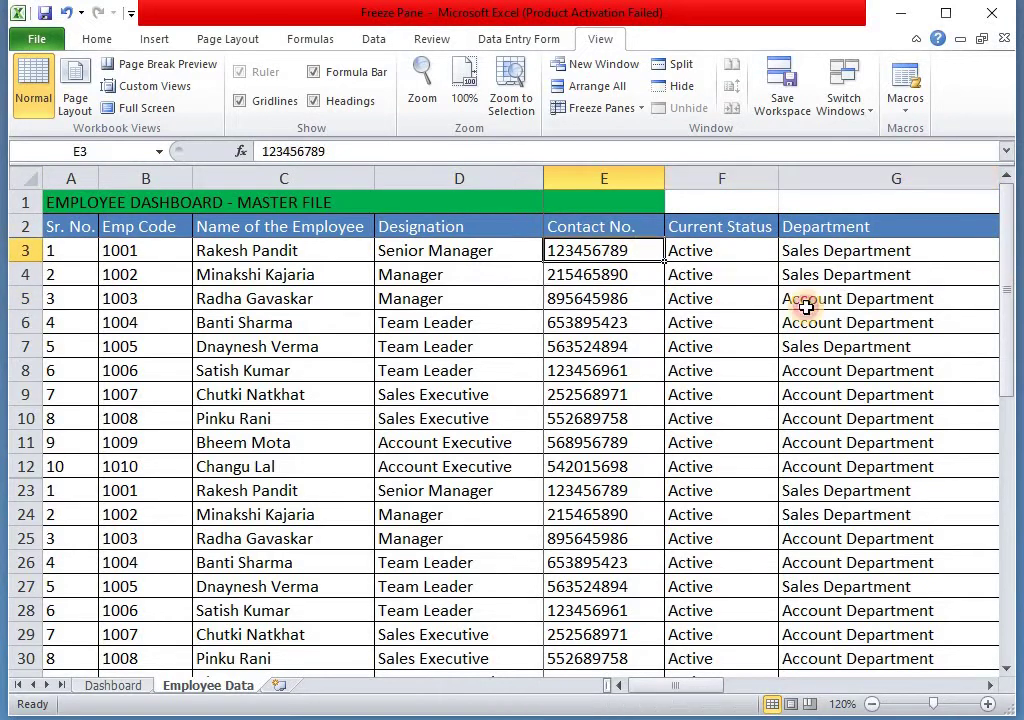
key(Right)
key(Right)
key(Right)
key(Right)
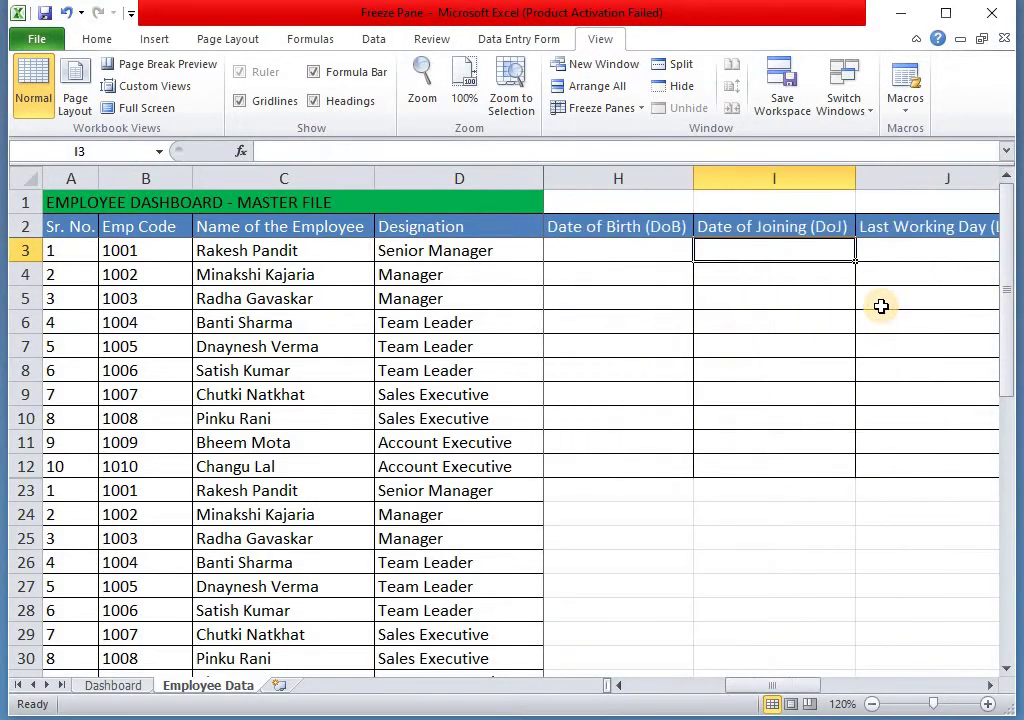
key(ctrl+Home)
key(Left)
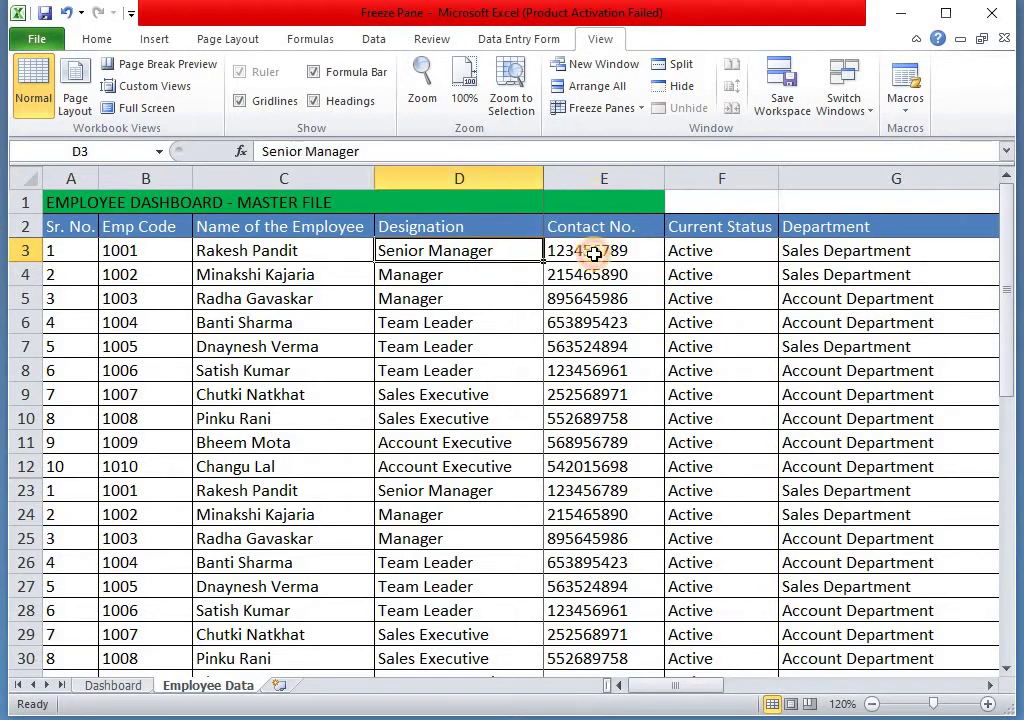
click(594, 254)
click(604, 107)
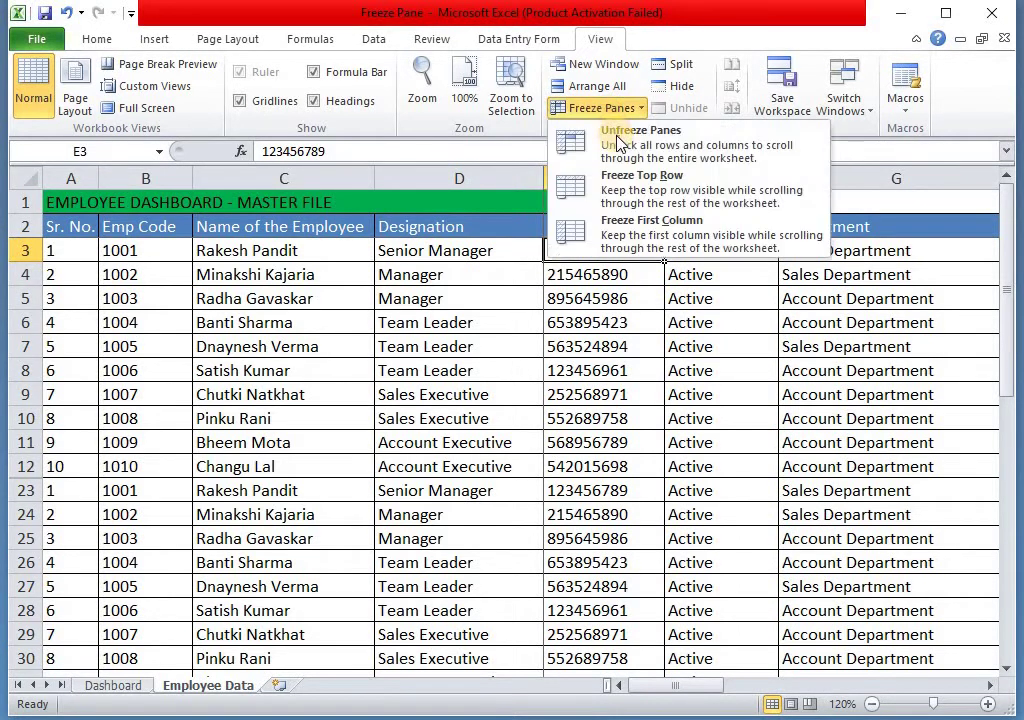
click(606, 277)
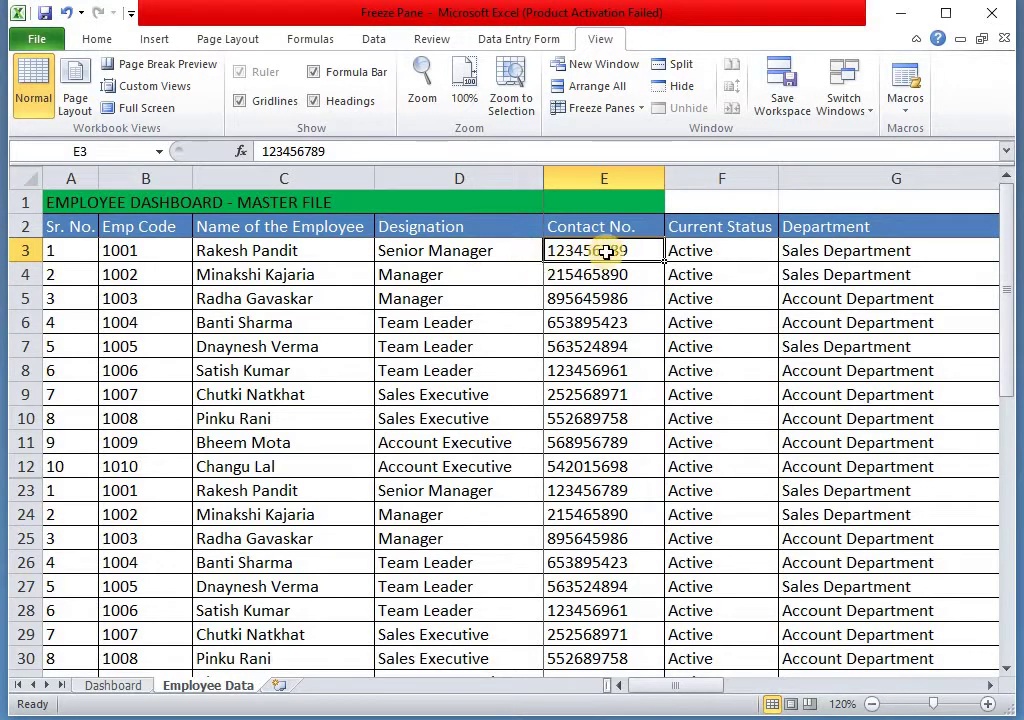
click(142, 256)
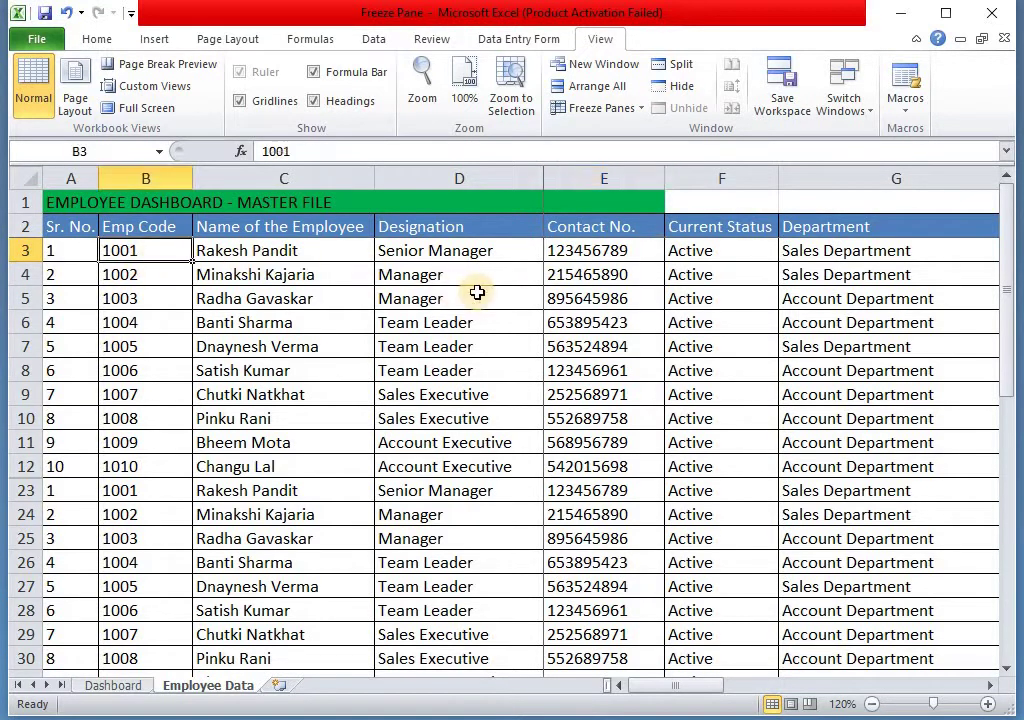
key(Right)
key(Right)
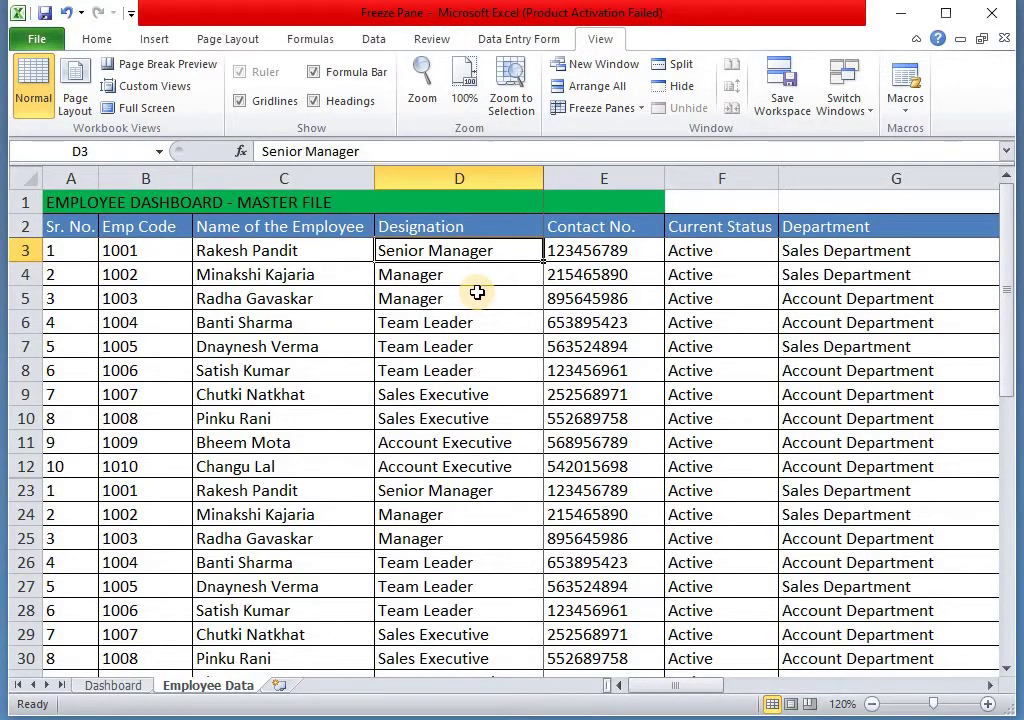
key(Right)
key(Right)
key(Right)
key(Right)
key(Right)
key(Right)
key(Right)
key(Right)
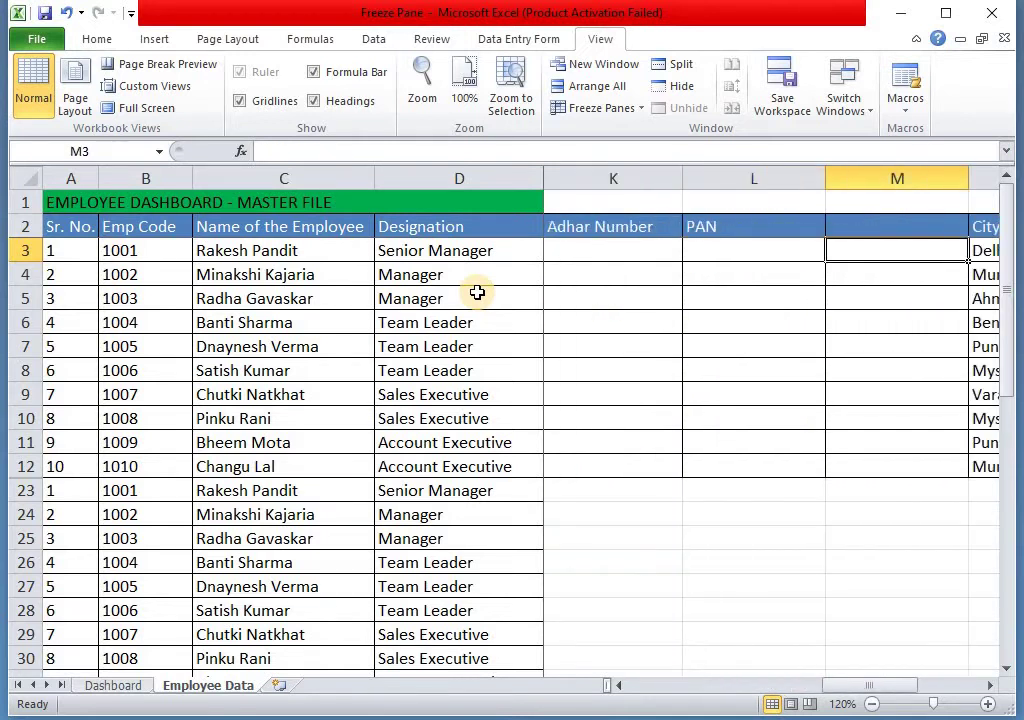
key(Right)
key(Right)
key(Right)
key(Right)
key(Right)
key(Right)
key(Right)
key(Right)
key(Right)
key(Right)
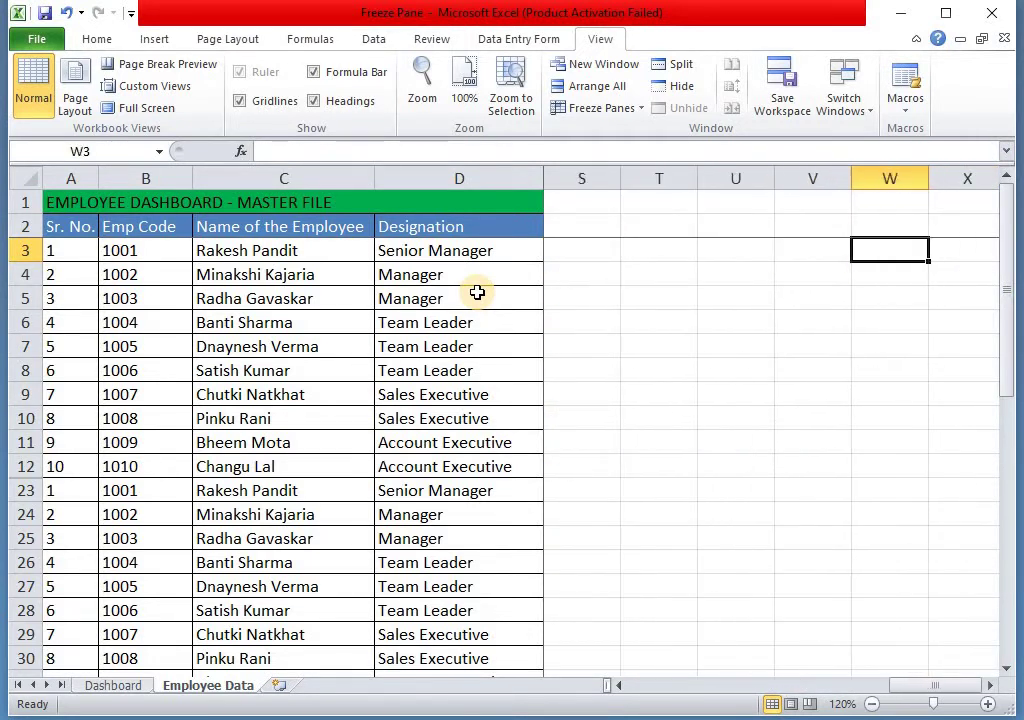
key(Right)
key(Right)
key(Right)
key(Right)
key(ctrl+Right)
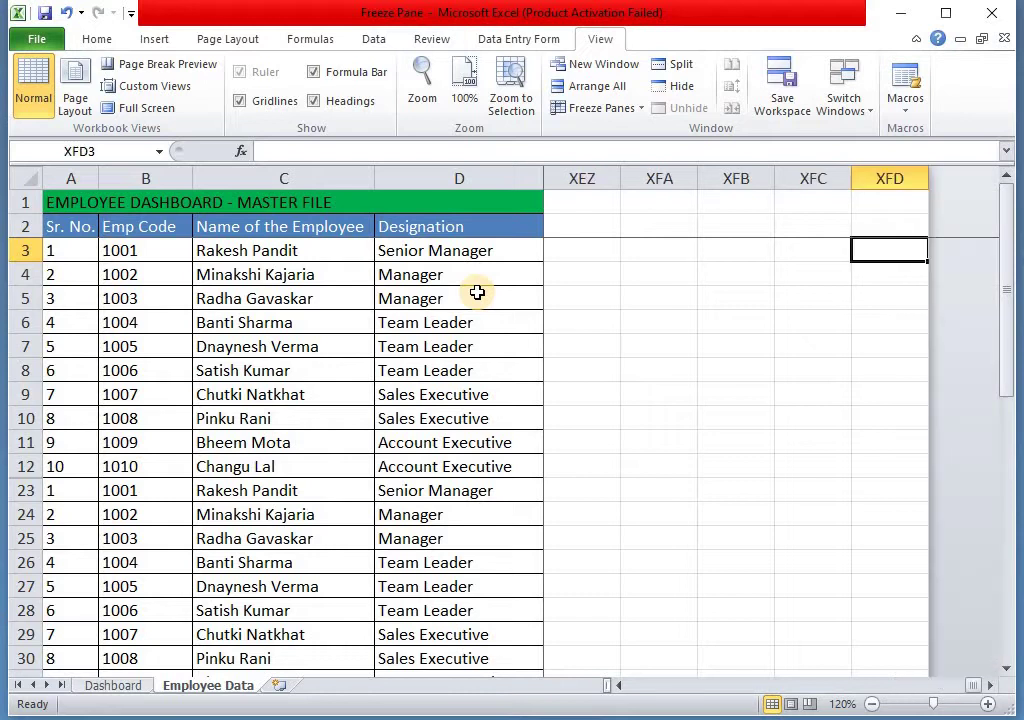
click(82, 230)
shift+click(464, 346)
click(505, 462)
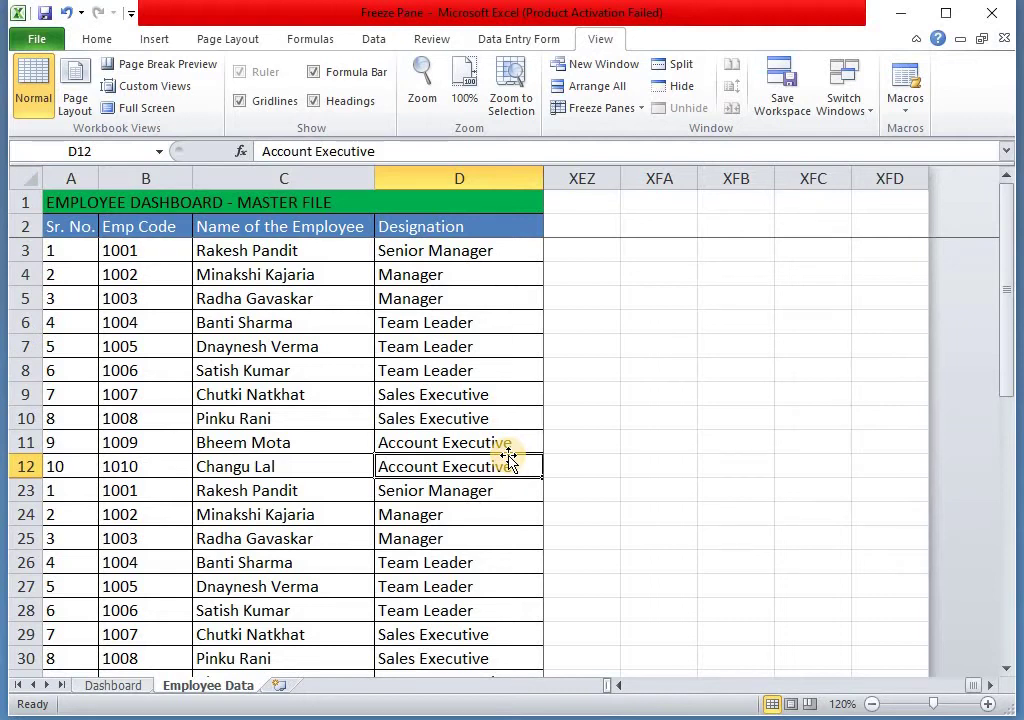
click(480, 372)
scroll(480, 372, down, 3)
click(610, 410)
click(674, 414)
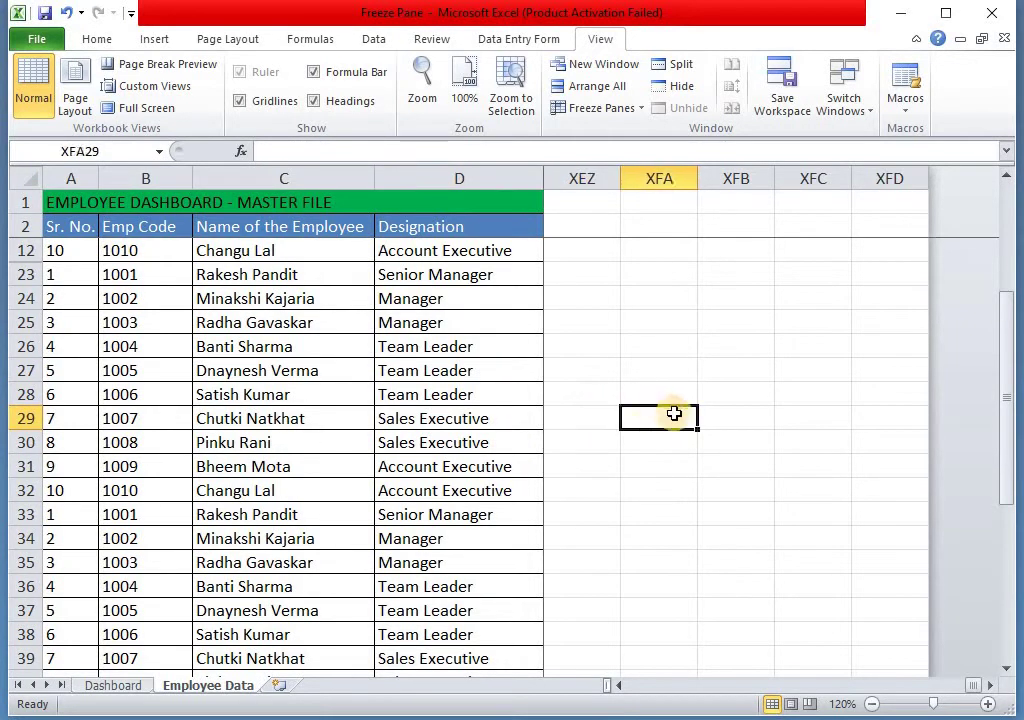
key(Right)
key(Right)
key(Right)
key(Home)
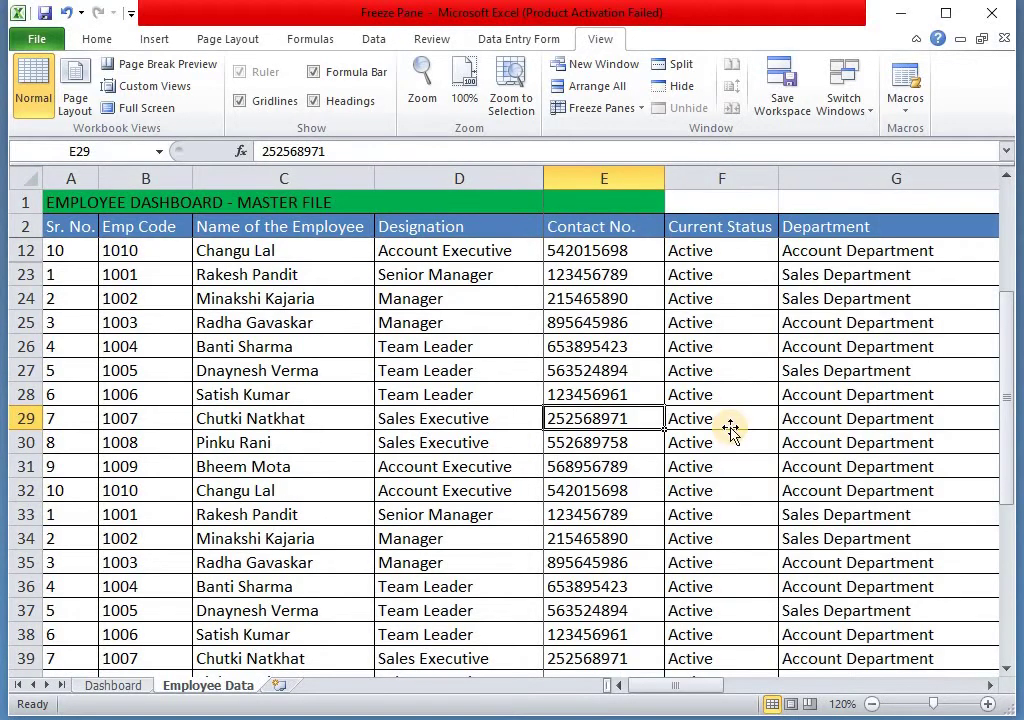
key(Right)
key(Right)
key(Right)
key(Right)
key(Right)
key(Right)
key(Right)
click(331, 450)
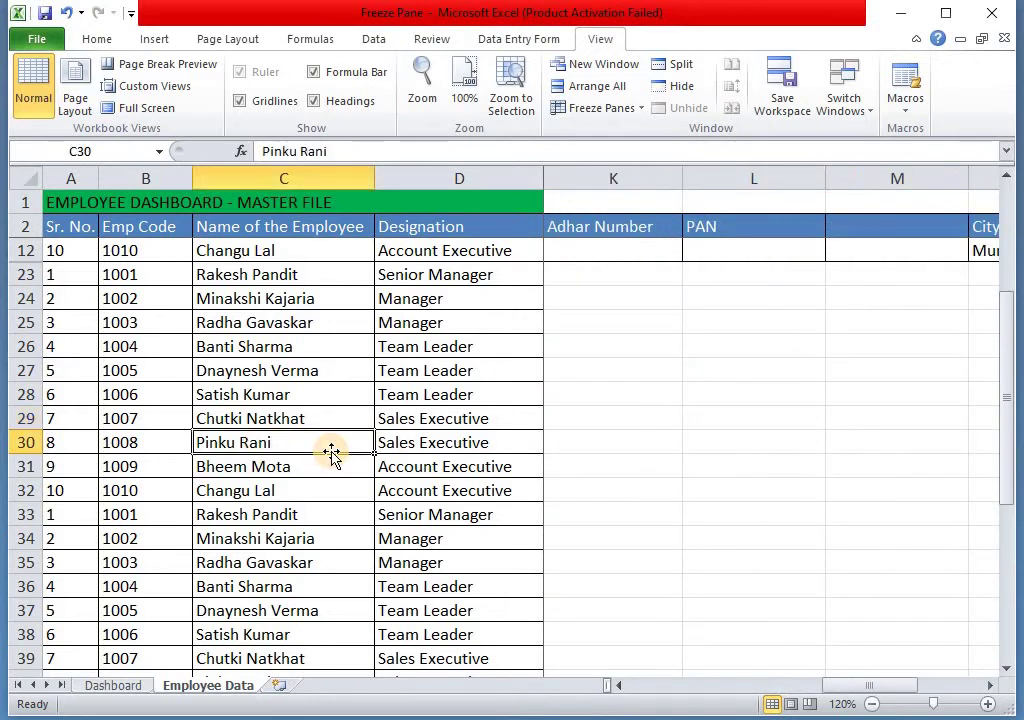
scroll(393, 459, up, 2)
click(455, 466)
key(Right)
key(Right)
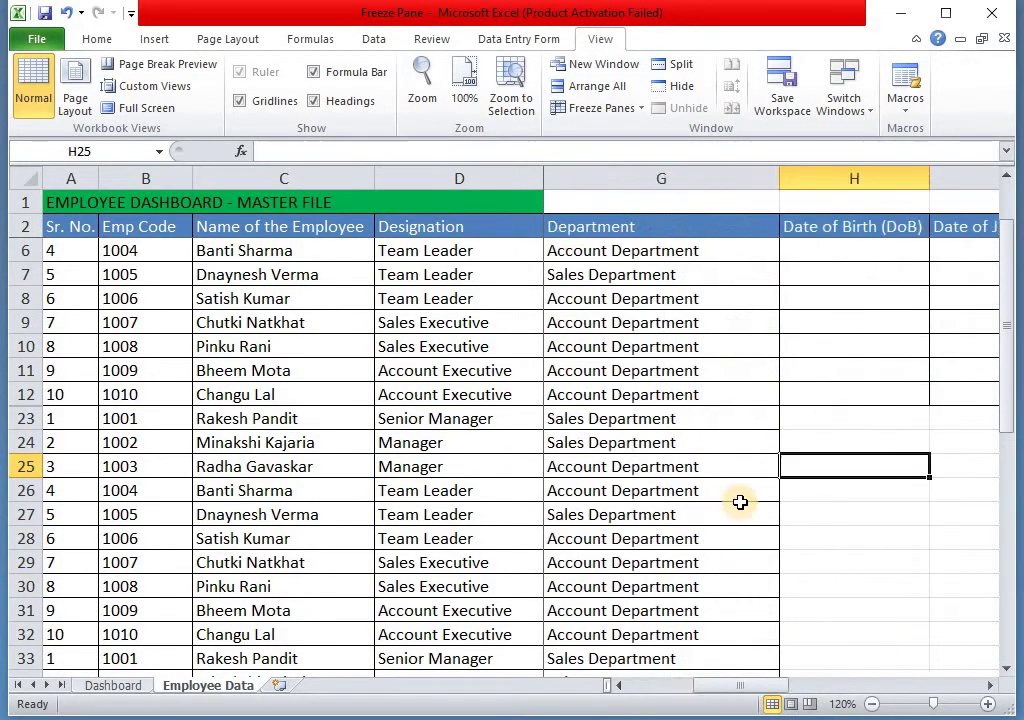
key(Right)
key(Right)
key(Right)
key(Right)
key(Right)
key(Right)
key(Right)
scroll(782, 410, up, 1)
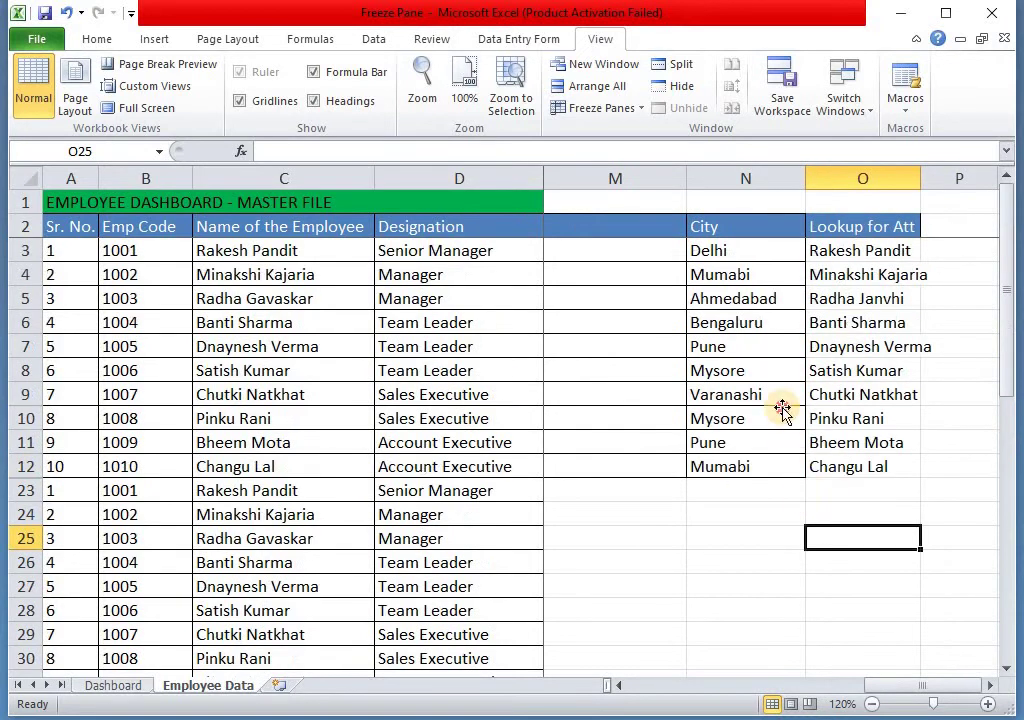
click(782, 410)
key(shift+space)
click(340, 368)
scroll(288, 466, down, 2)
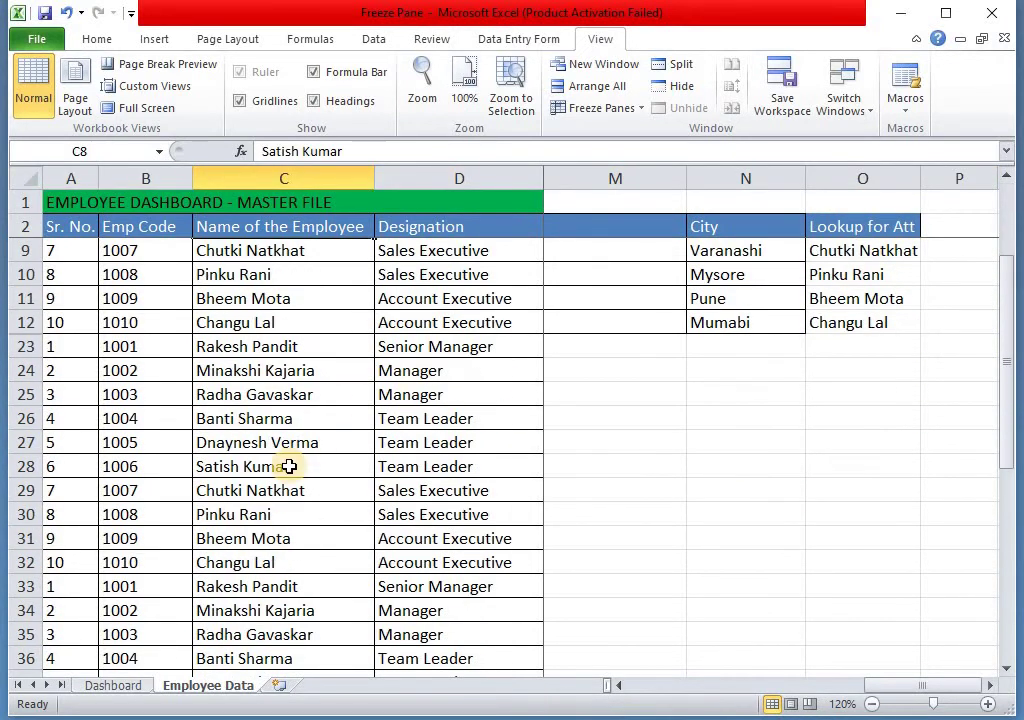
scroll(288, 466, down, 1)
scroll(297, 384, down, 2)
scroll(330, 384, up, 5)
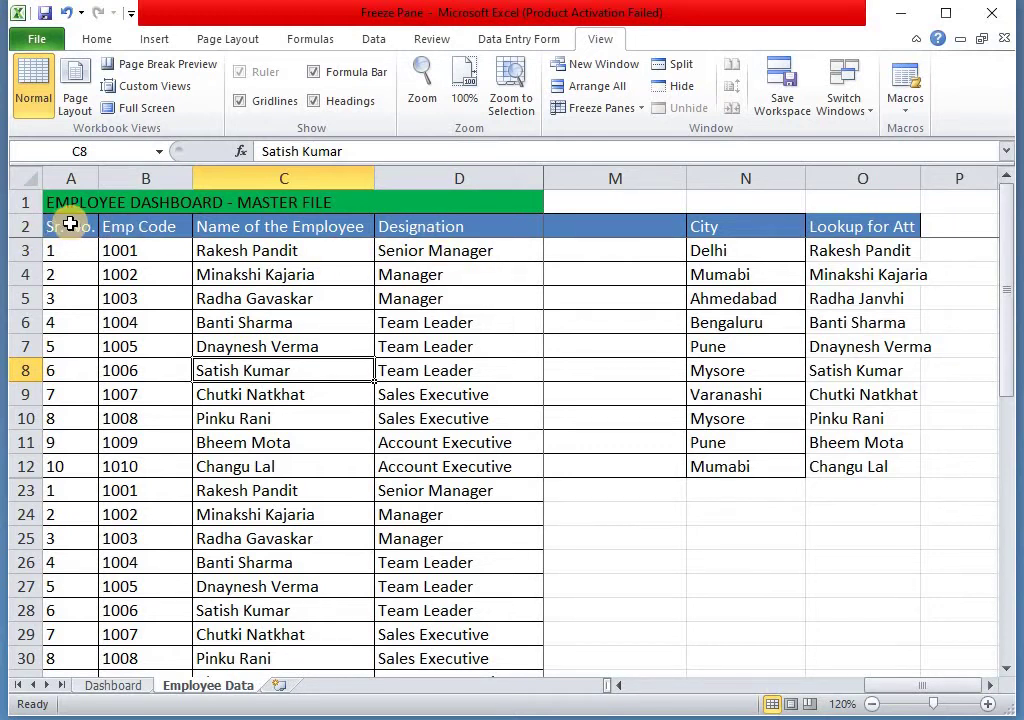
click(12, 226)
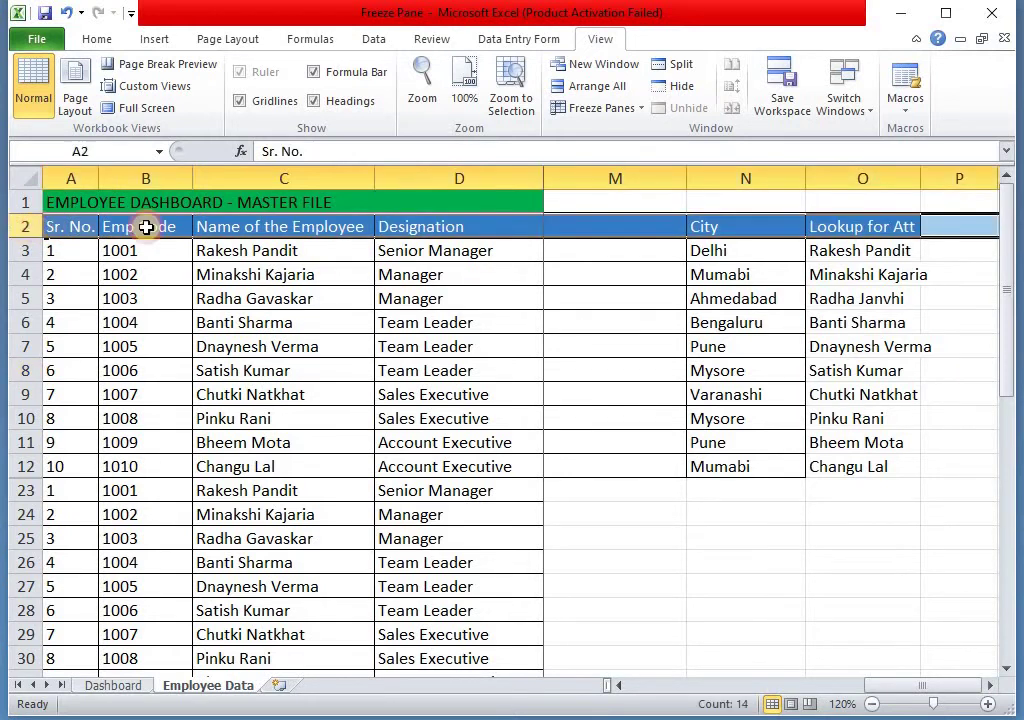
click(459, 226)
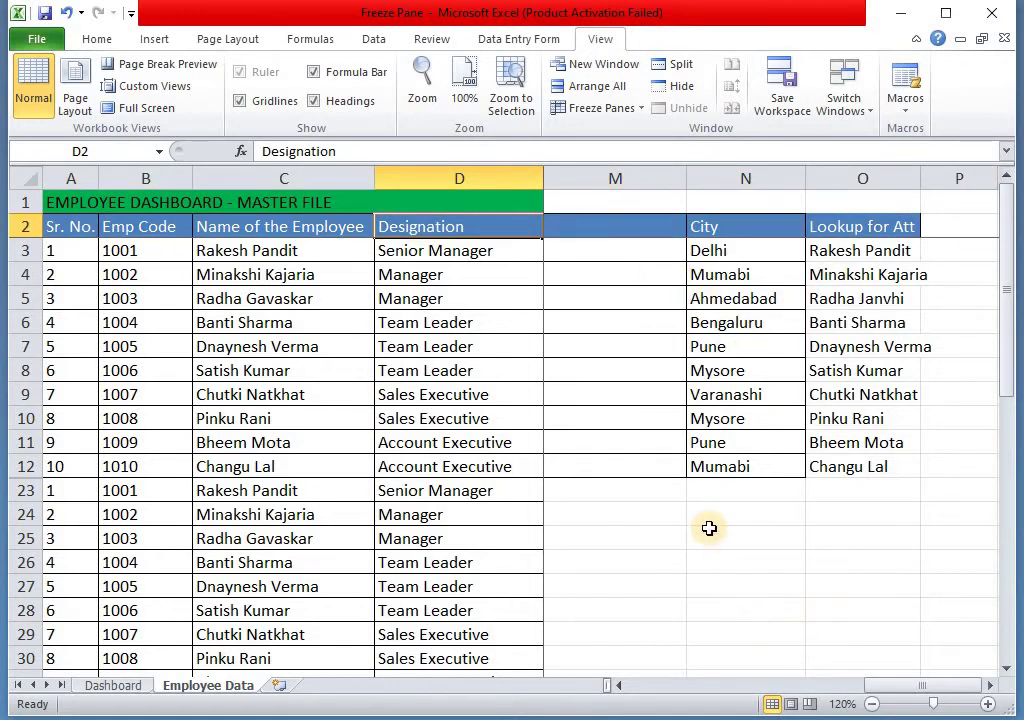
scroll(709, 528, down, 3)
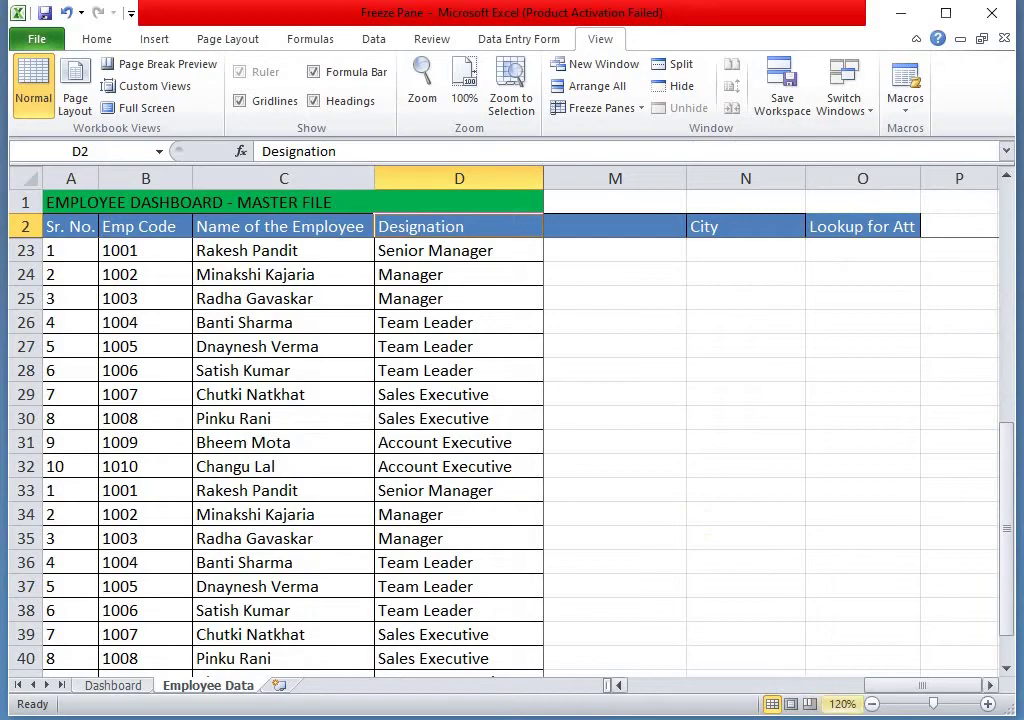